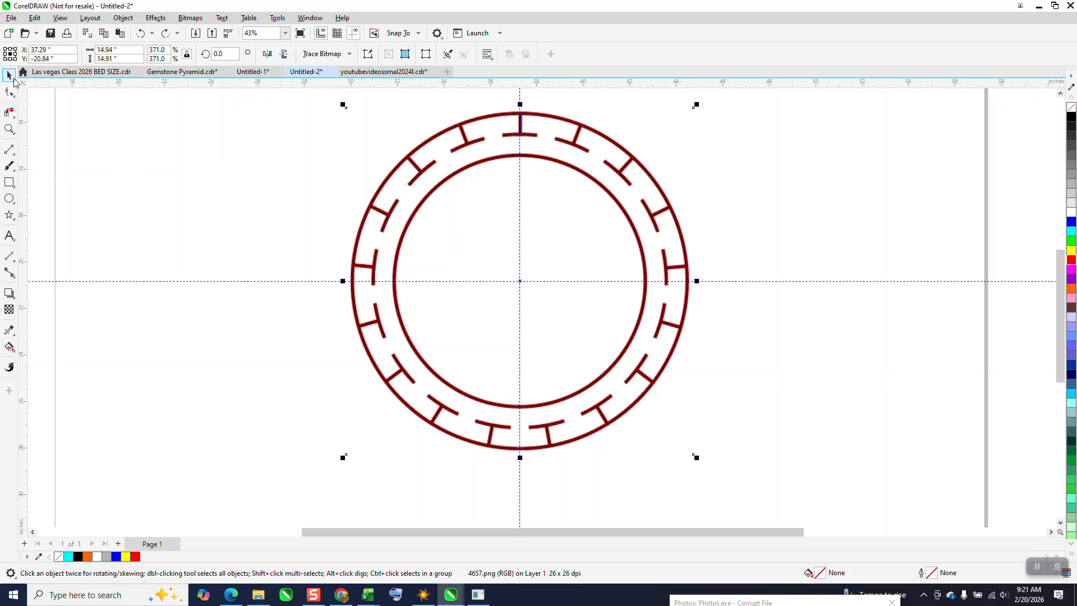
Draw a circle about 12.19 inches in diameter, centre it on the page, and give it an 8 pt outline.
left_click(9, 198)
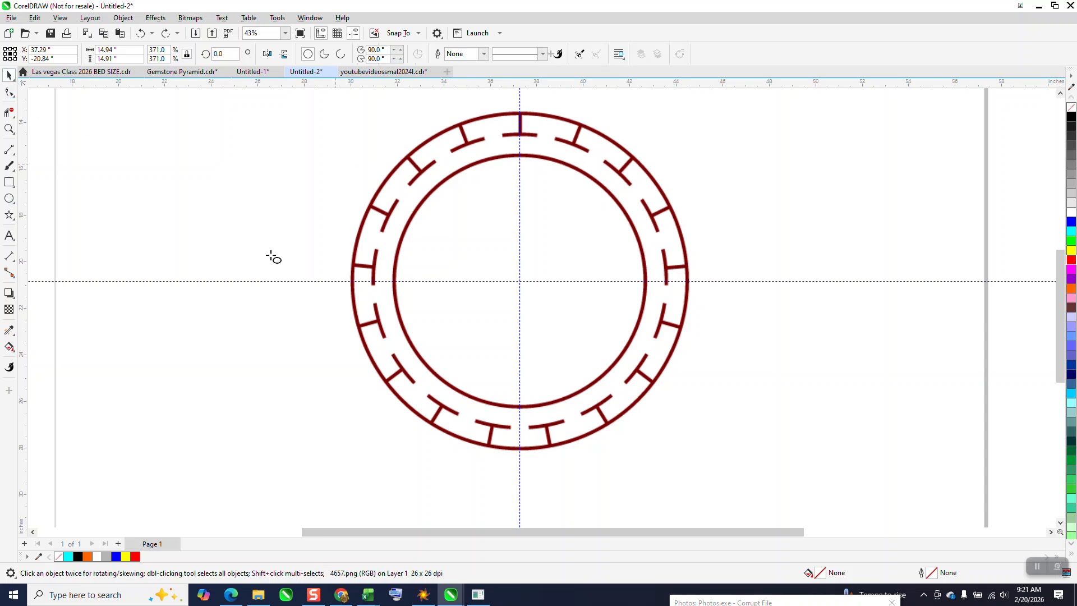
left_click_drag(339, 161, 176, 443)
key("p")
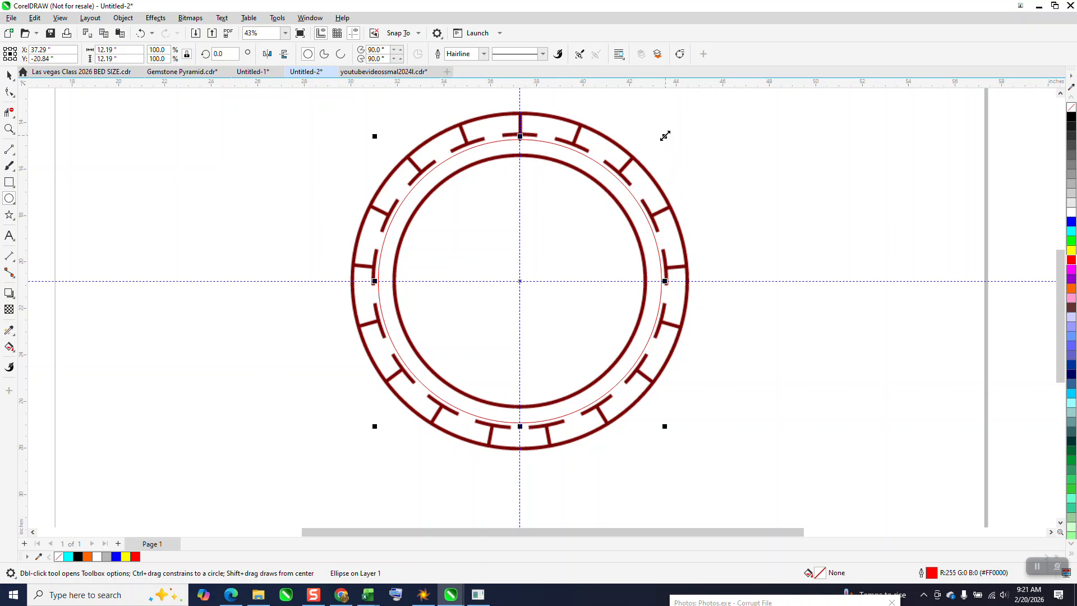
left_click(484, 54)
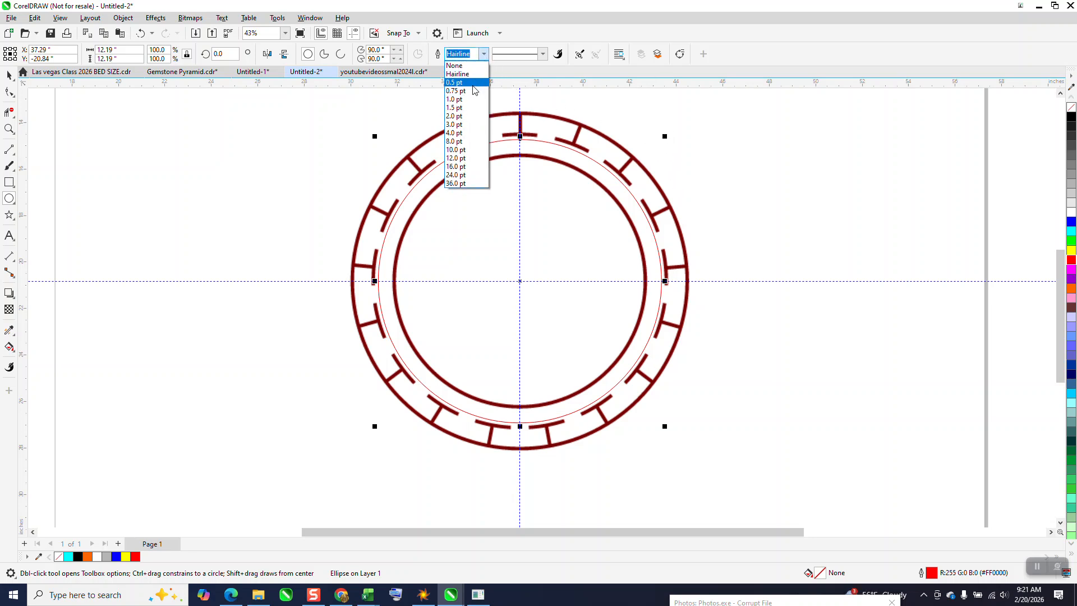
left_click(453, 140)
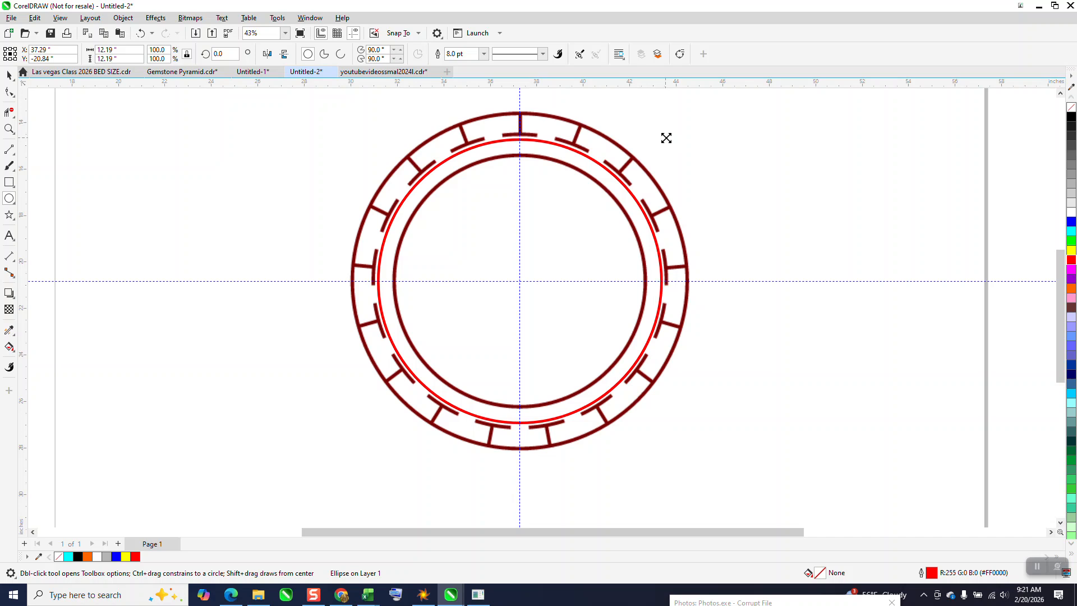
Scale the circle to about 14.49 inches over the outer ring and make concentric copies over the dashed ring and the inner ring.
left_click_drag(666, 137, 736, 113)
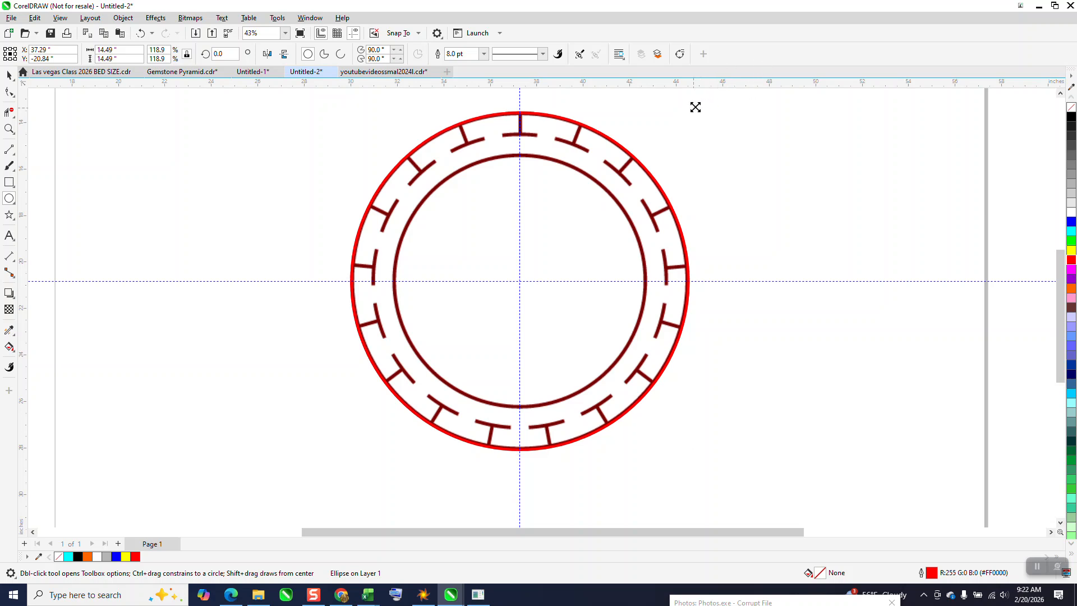
left_click_drag(693, 108, 678, 127)
key("ctrl+r")
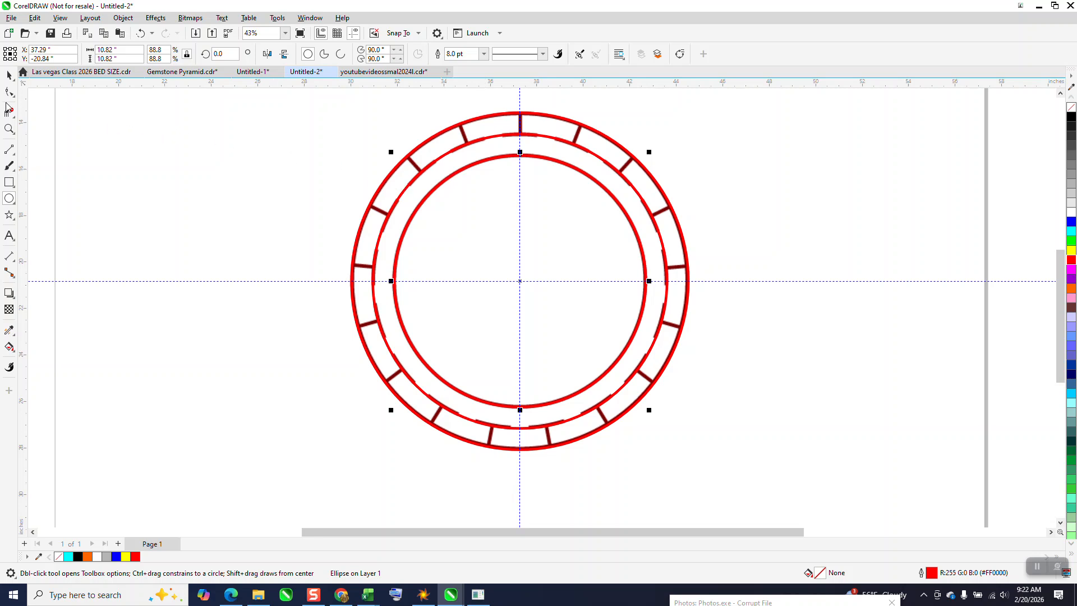
Move each of the three red circles 10 inches to the right, off the traced ring image.
left_click(9, 91)
left_click(9, 128)
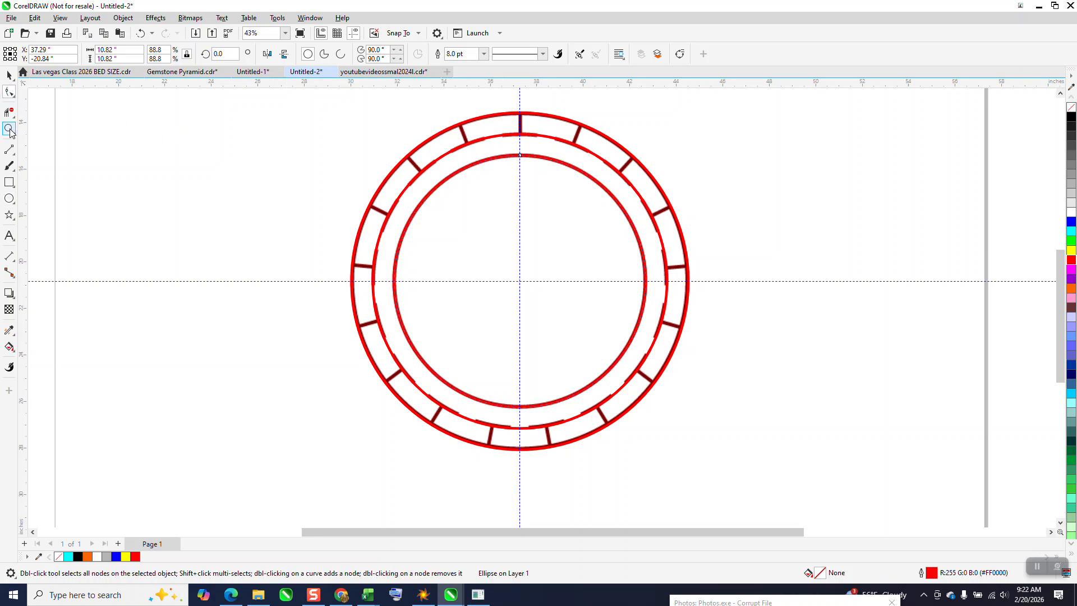
left_click_drag(481, 112, 578, 187)
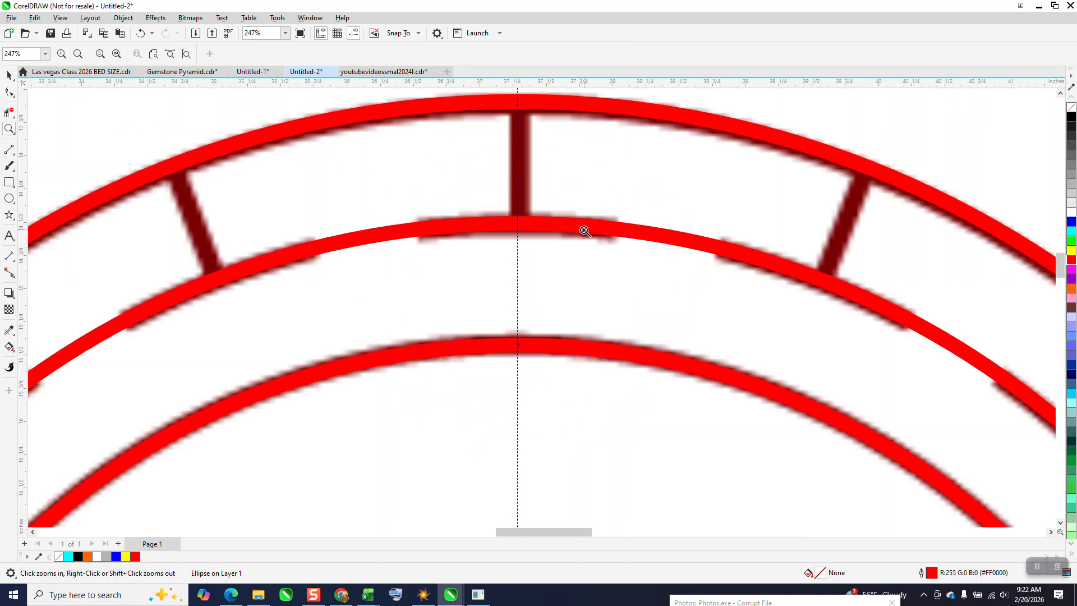
scroll(553, 207, "down", 2)
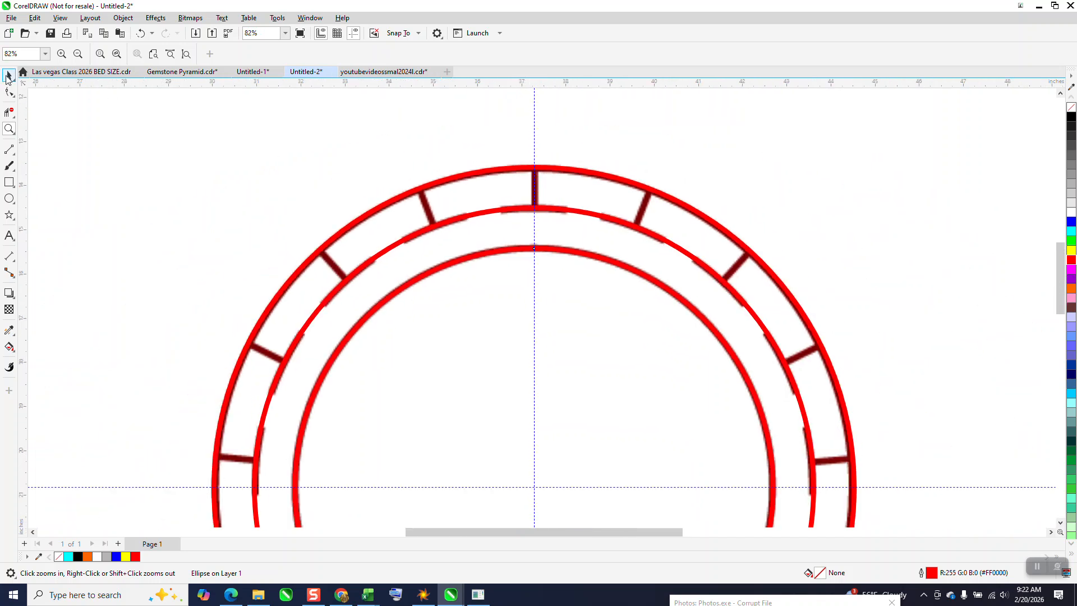
left_click(9, 75)
scroll(335, 135, "down", 1)
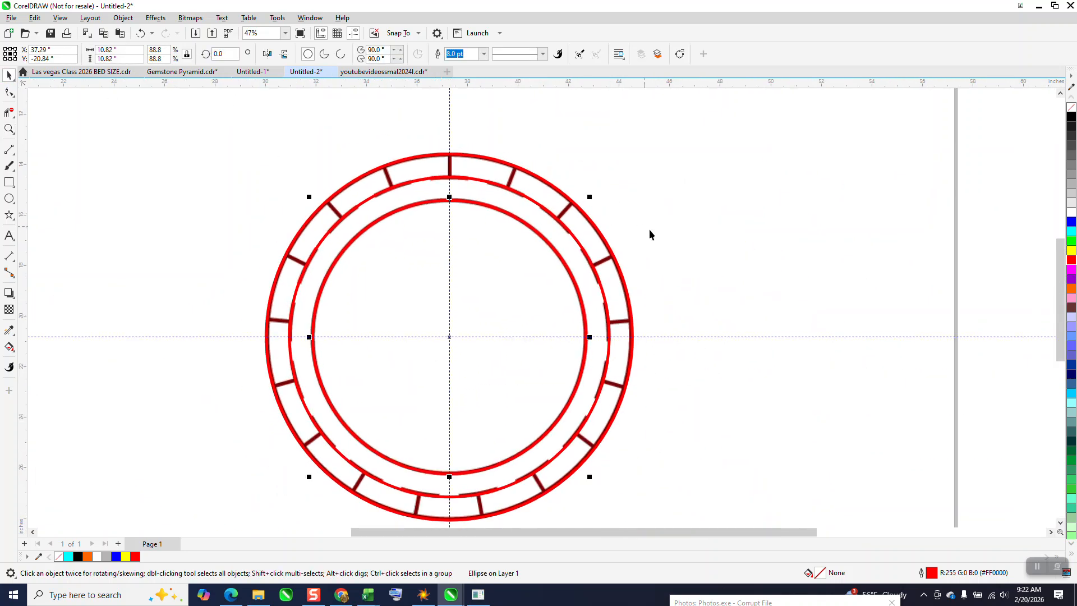
key("ctrl+d")
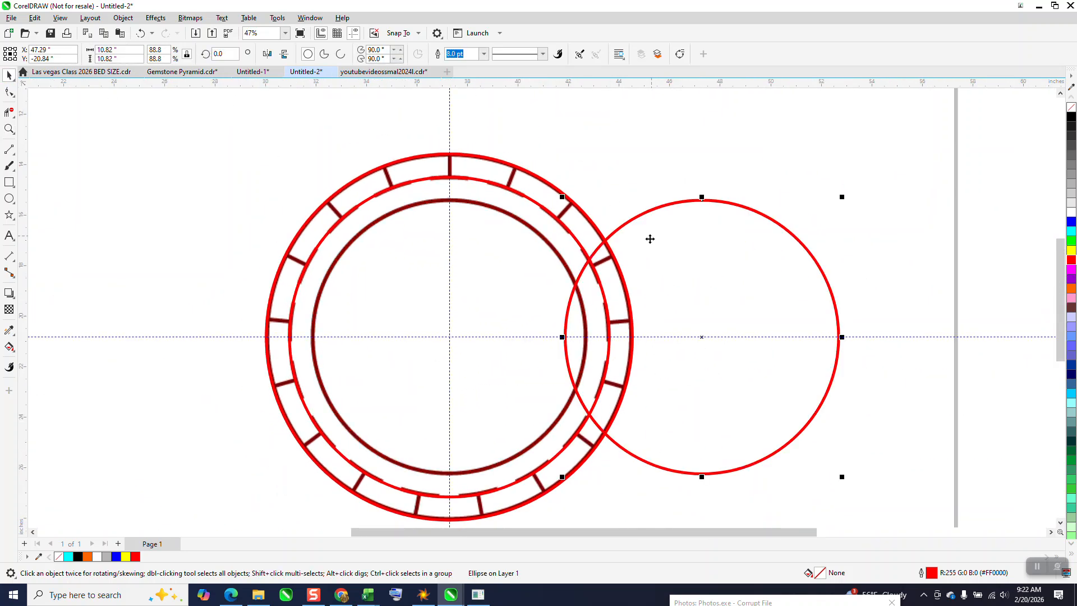
left_click(579, 243)
key("Right")
left_click(586, 215)
key("Right")
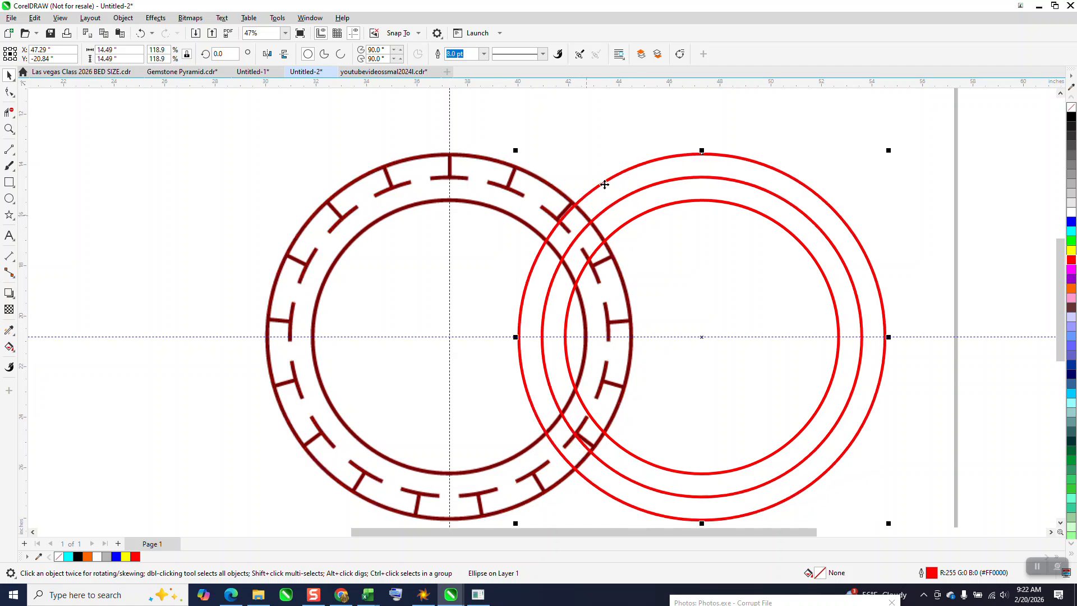
Draw a vertical line about 14.66 inches long and centre it on the page through the ring image.
left_click(9, 150)
left_click_drag(241, 129, 241, 500)
key("p")
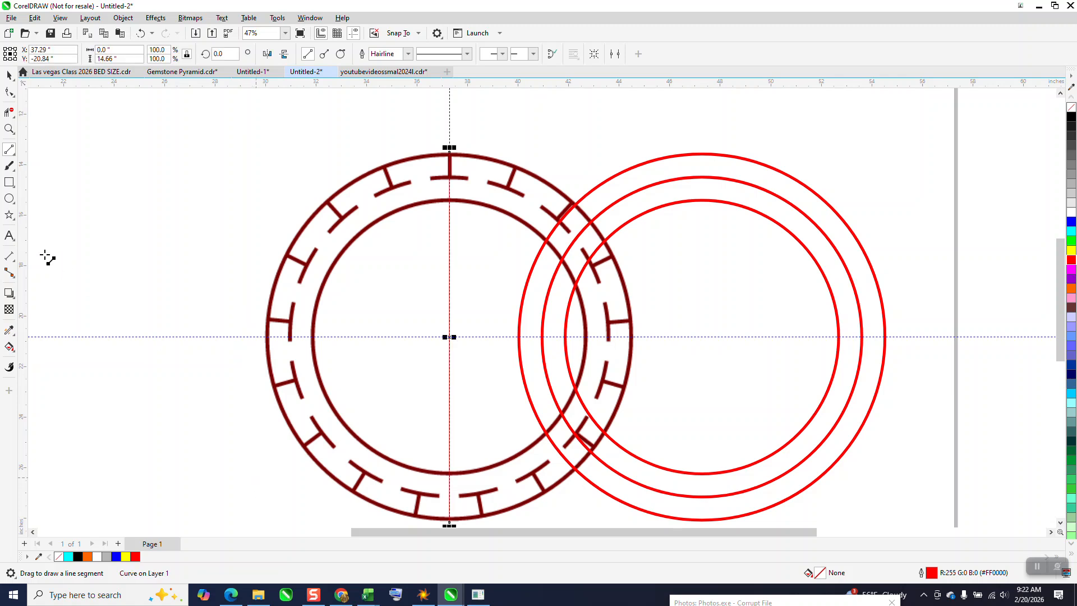
left_click(9, 128)
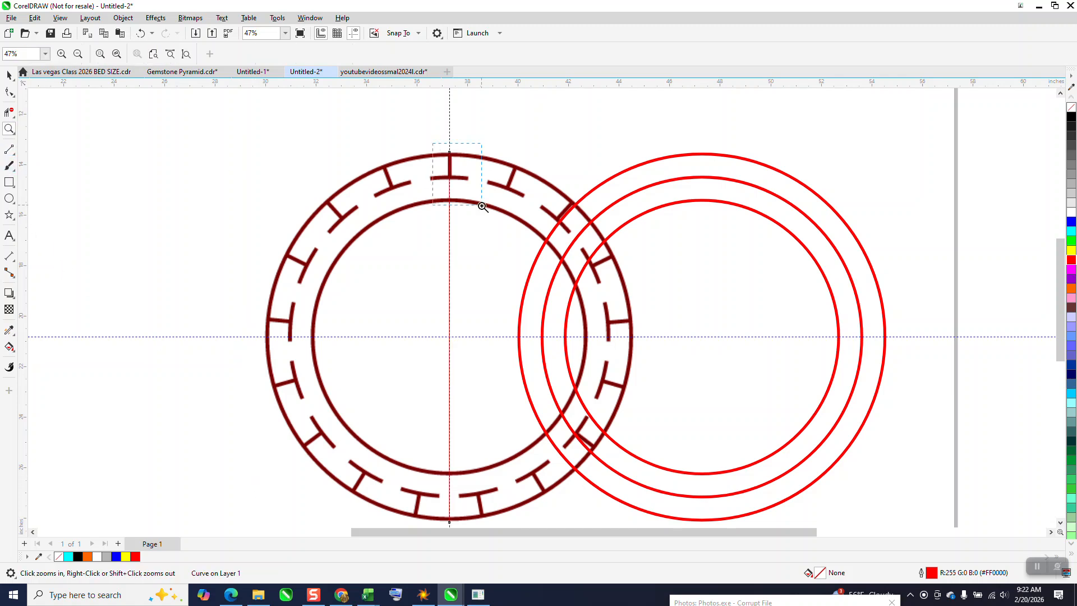
left_click(484, 208)
right_click(491, 290)
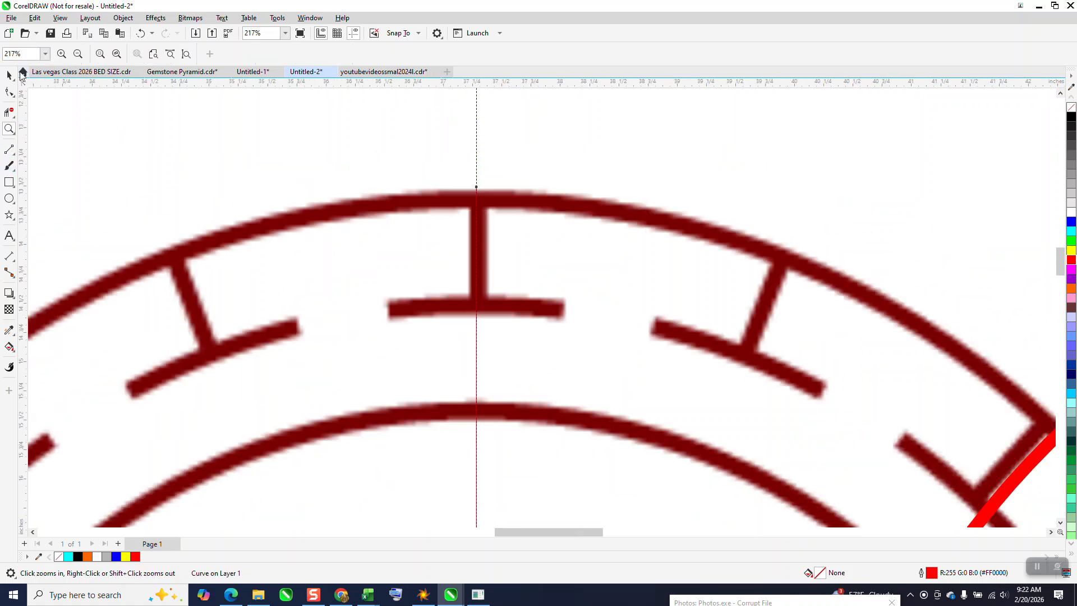
left_click(9, 75)
scroll(474, 205, "down", 6)
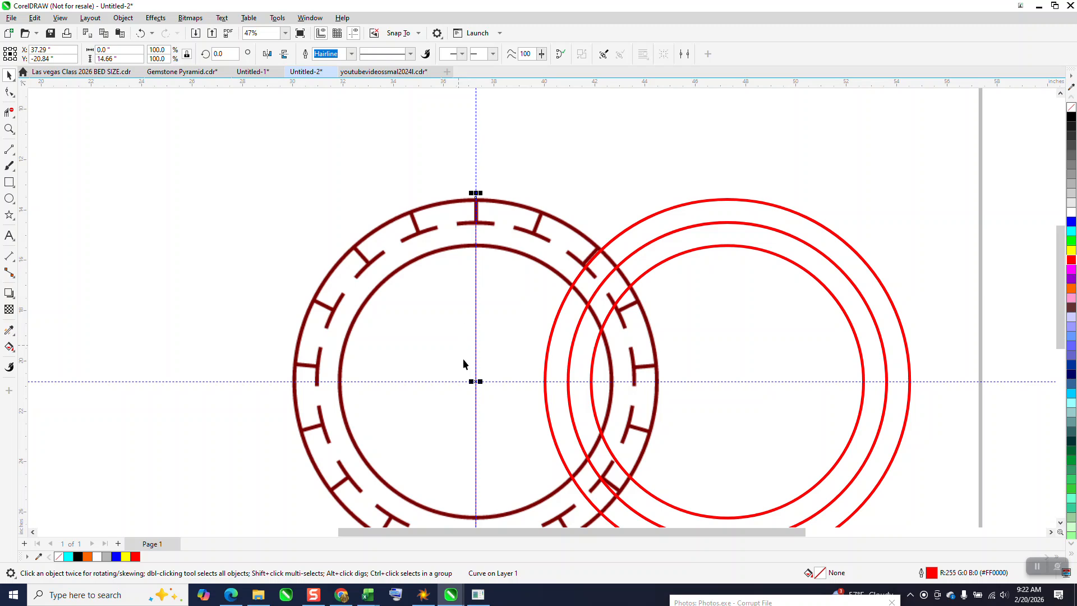
Rotate the line about its centre to about 6.8° to meet the top dash's left end, and mirror a copy horizontally to its right end.
left_click(473, 382)
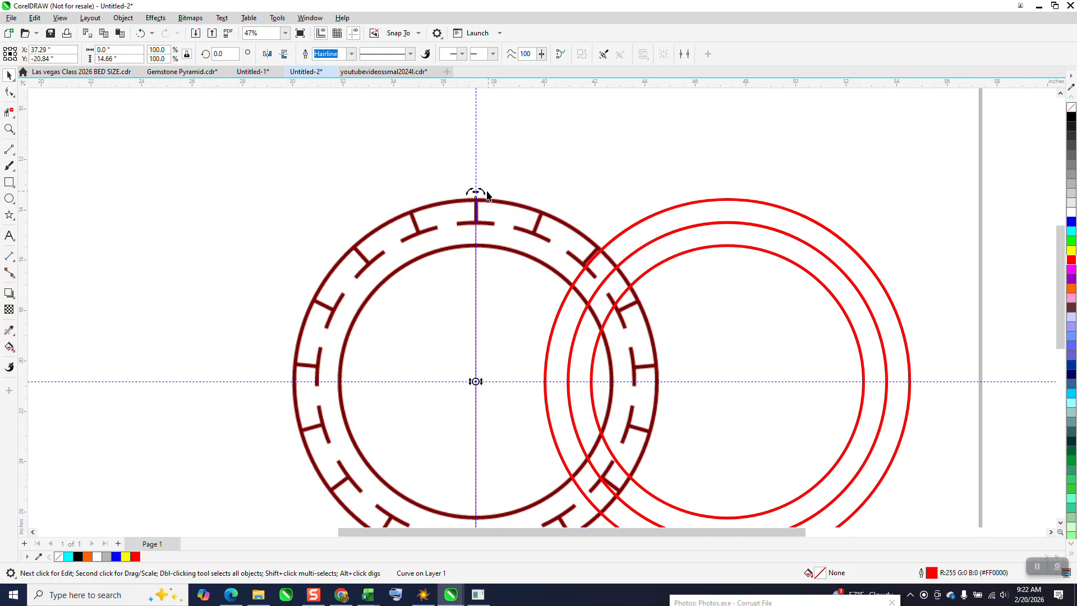
left_click_drag(476, 192, 548, 276)
left_click(8, 129)
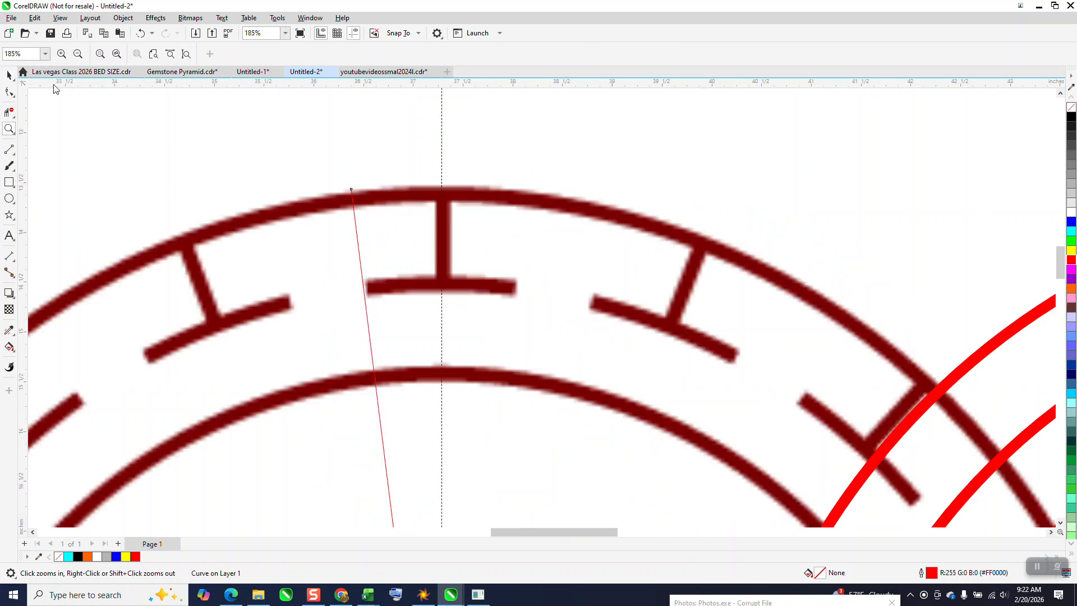
left_click(9, 75)
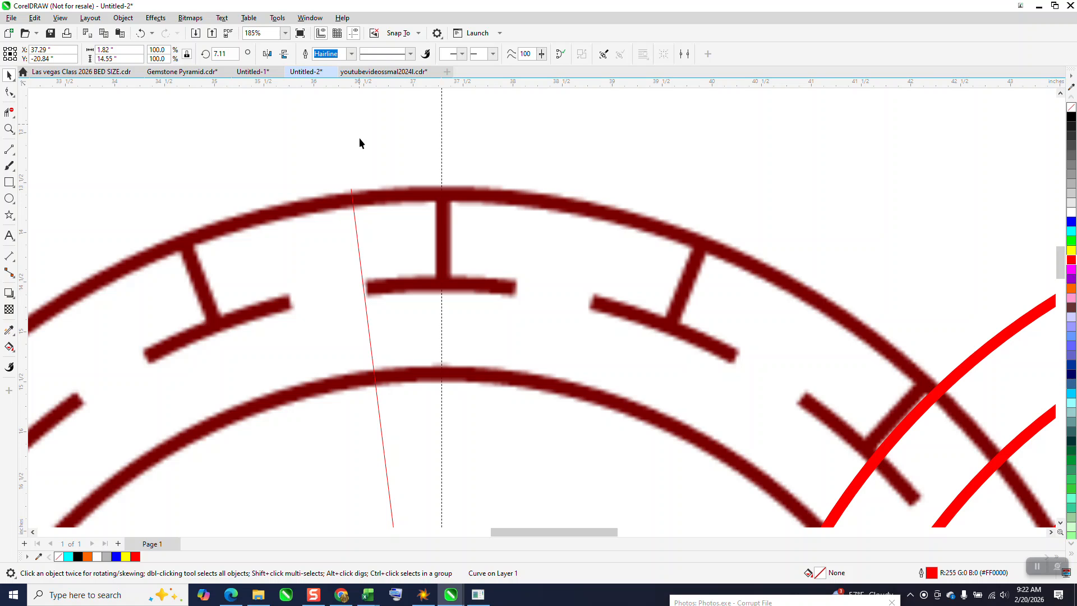
left_click(358, 245)
left_click(358, 243)
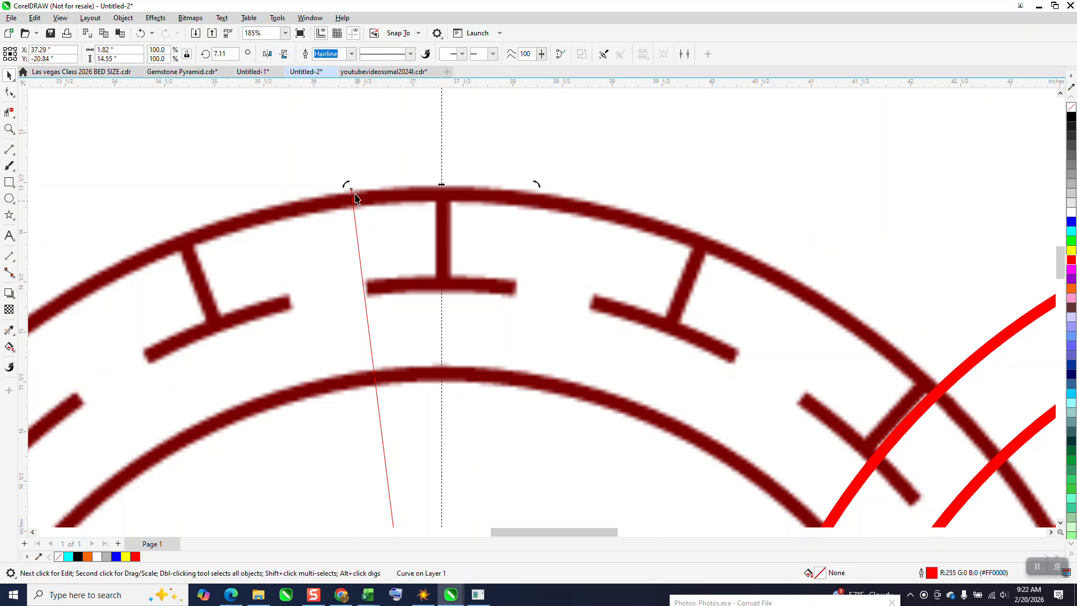
left_click_drag(349, 184, 350, 178)
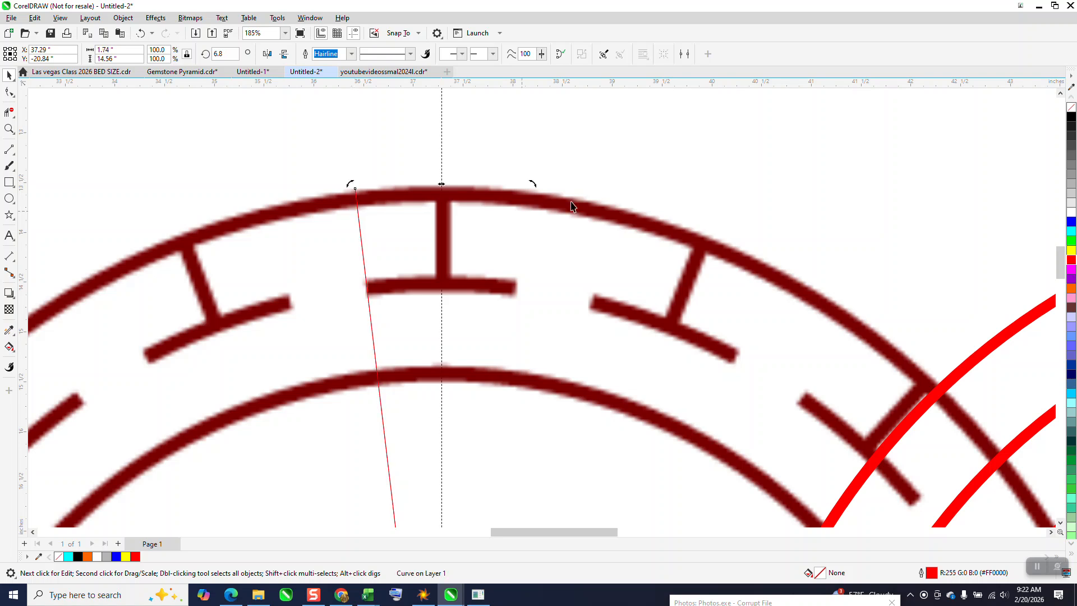
left_click(268, 53)
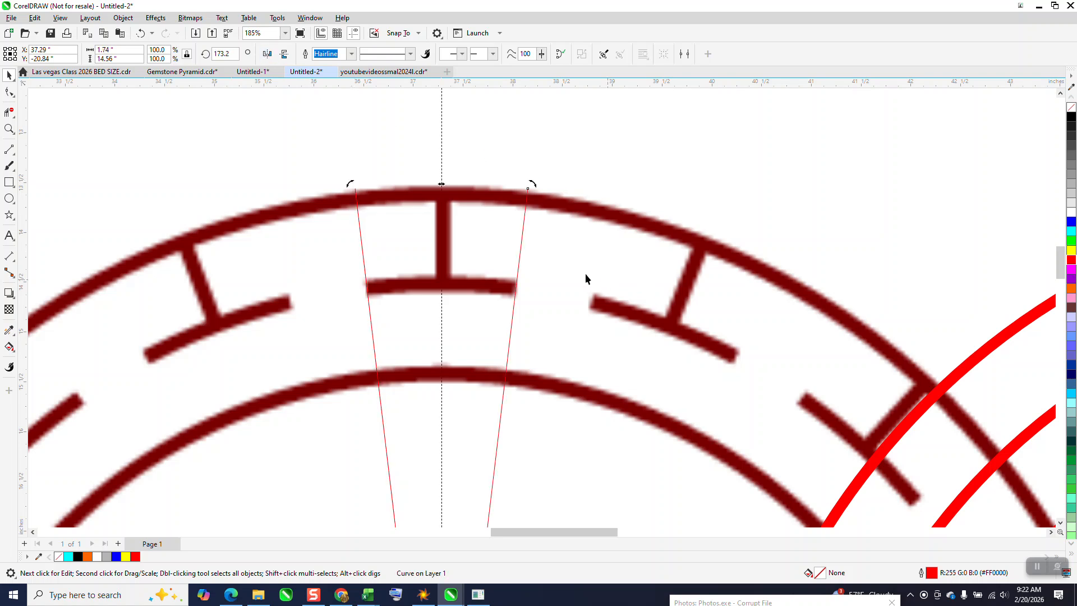
Move the ring bitmap 20 inches to the left, clear of the two crossing lines.
scroll(625, 178, "down", 6)
left_click(522, 243)
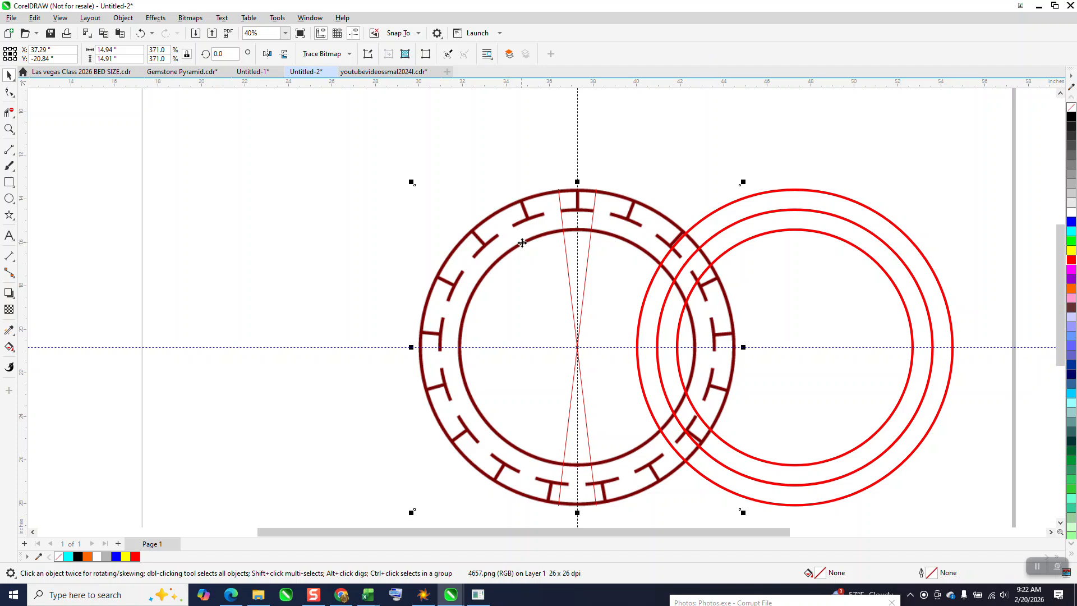
left_click(404, 174)
left_click(492, 261)
key("Left")
key("Left")
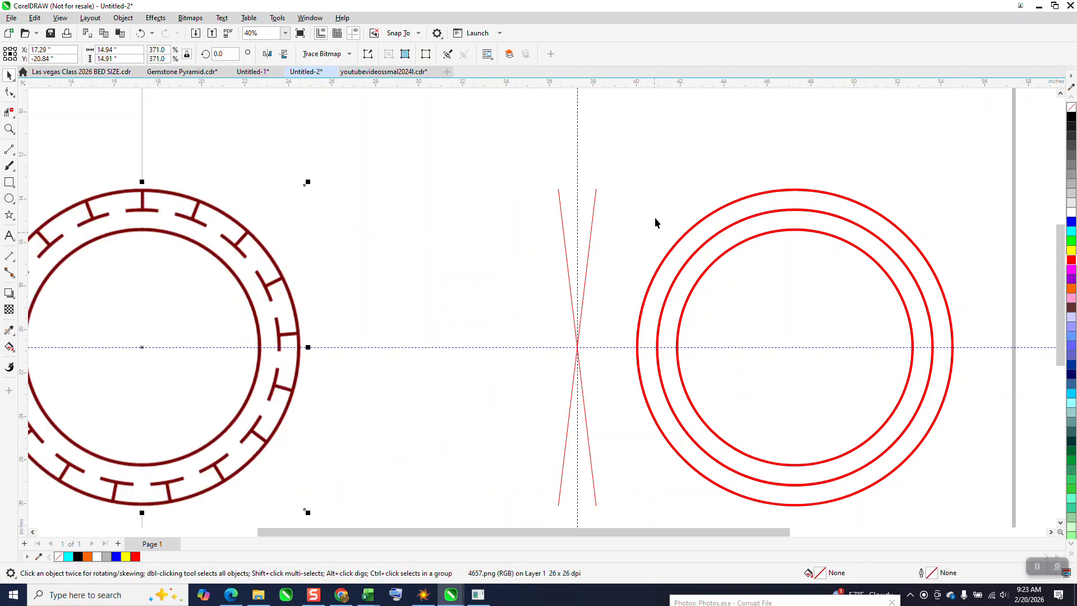
Select the three red circles and centre them on the page over the crossing lines.
left_click_drag(541, 159, 808, 449)
scroll(646, 141, "down", 2)
left_click_drag(654, 138, 900, 416)
key("p")
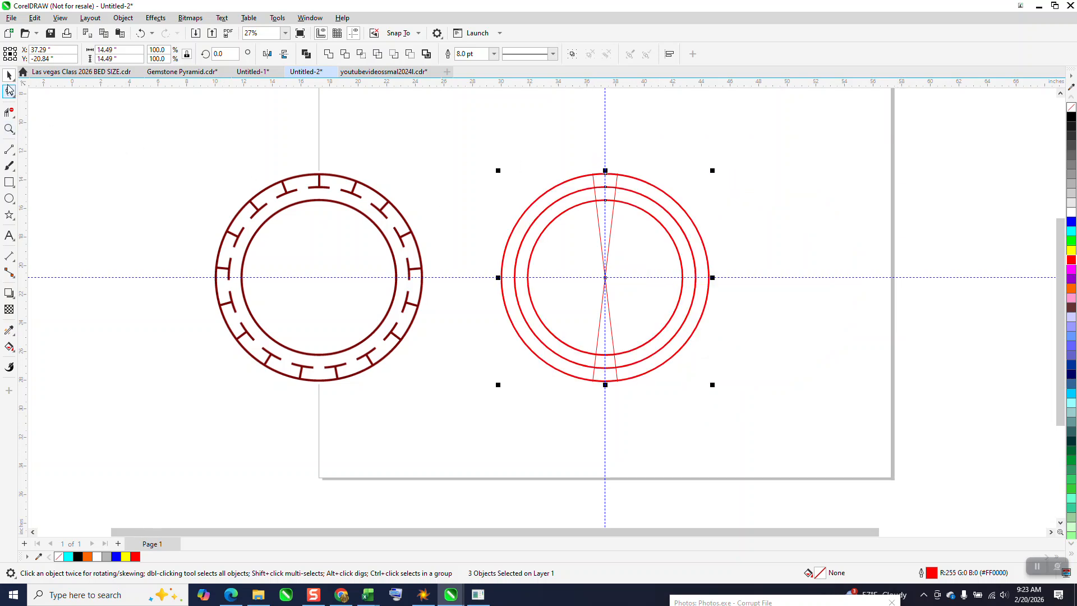
Trim the middle circle with Virtual Segment Delete, keeping only the short arc between the crossing lines at the top.
key("z")
left_click_drag(550, 159, 757, 271)
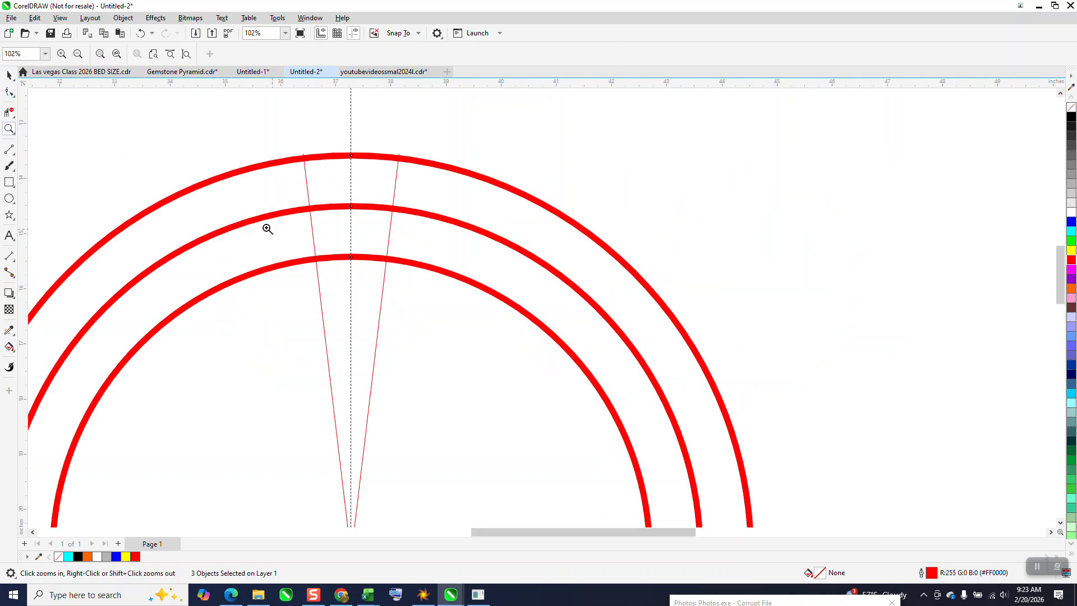
left_click(10, 114)
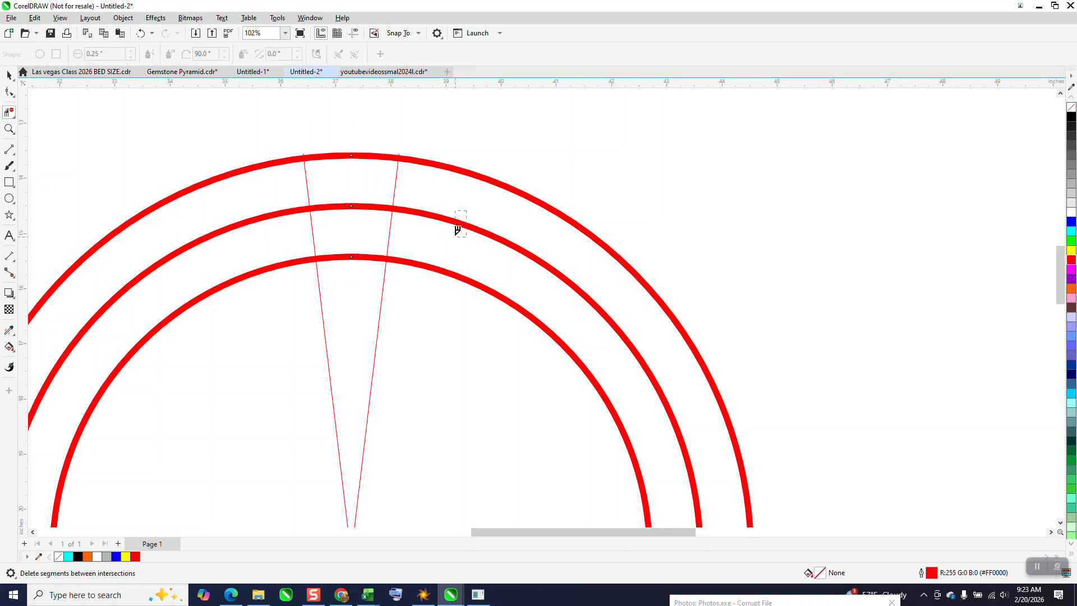
left_click(456, 223)
left_click(291, 214)
scroll(347, 188, "down", 1)
scroll(606, 373, "down", 3)
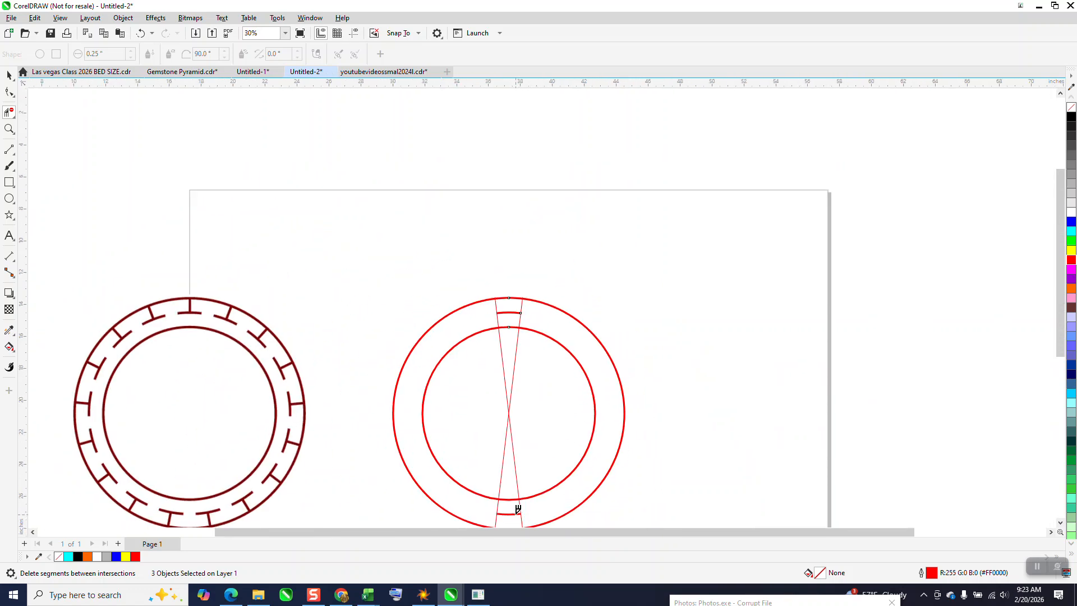
left_click(518, 511)
Delete the two crossing construction lines inside the circles.
left_click(9, 74)
left_click(476, 319)
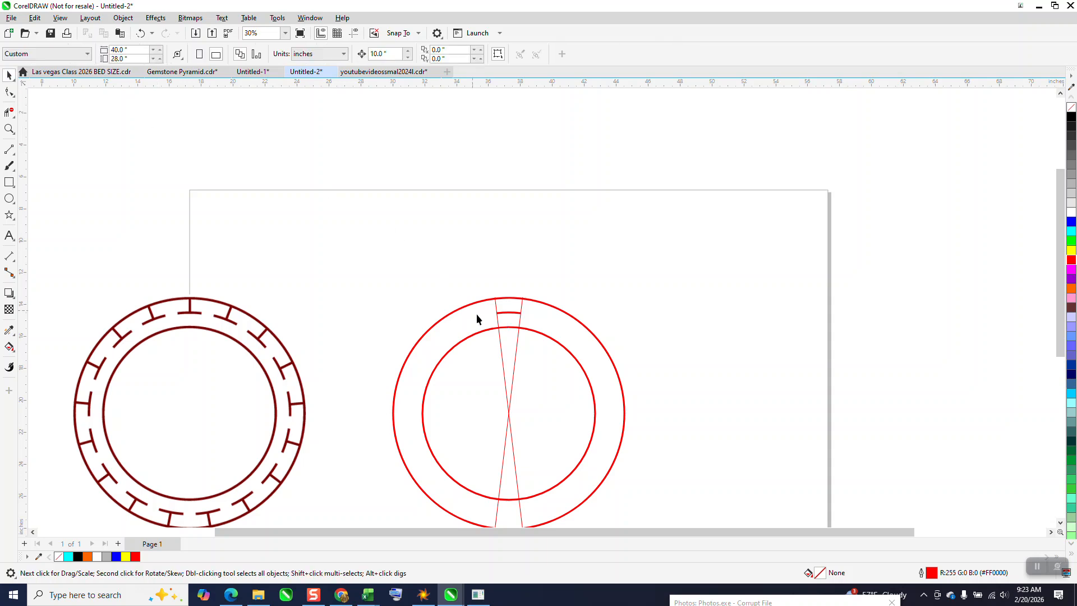
left_click(507, 394)
left_click(516, 386)
left_click(513, 384)
key("Delete")
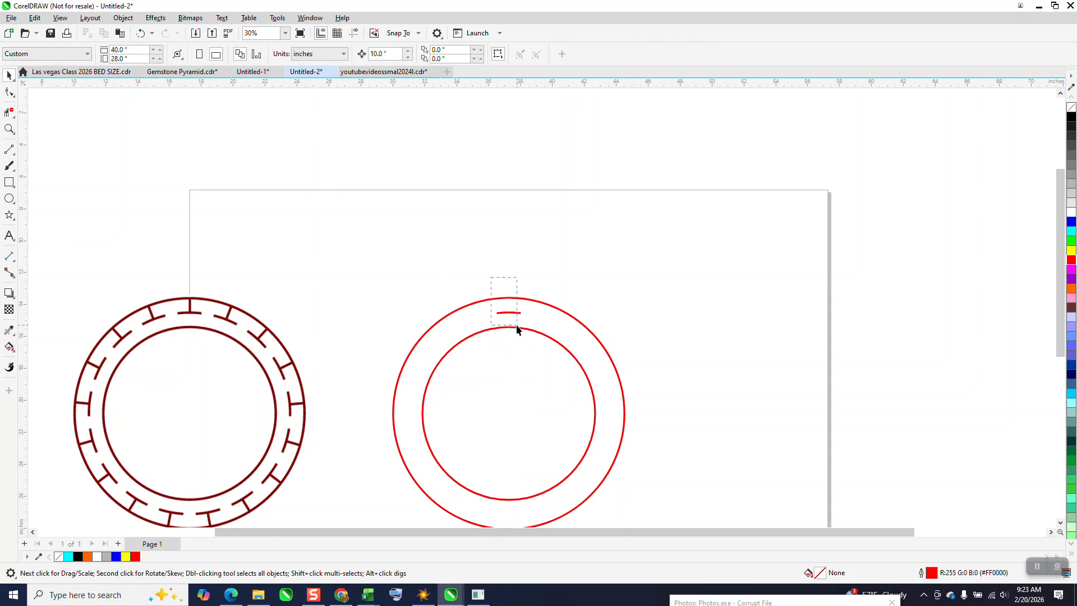
Rotate 10 copies of the short top arc around the circles' centre in 21.18° increments.
left_click_drag(532, 344, 532, 344)
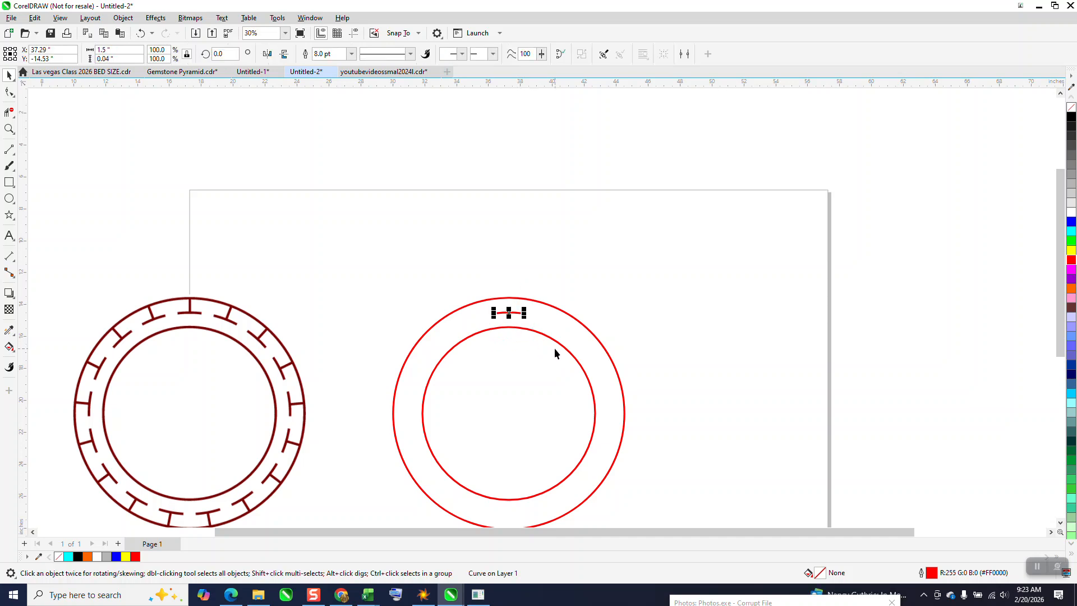
left_click(509, 312)
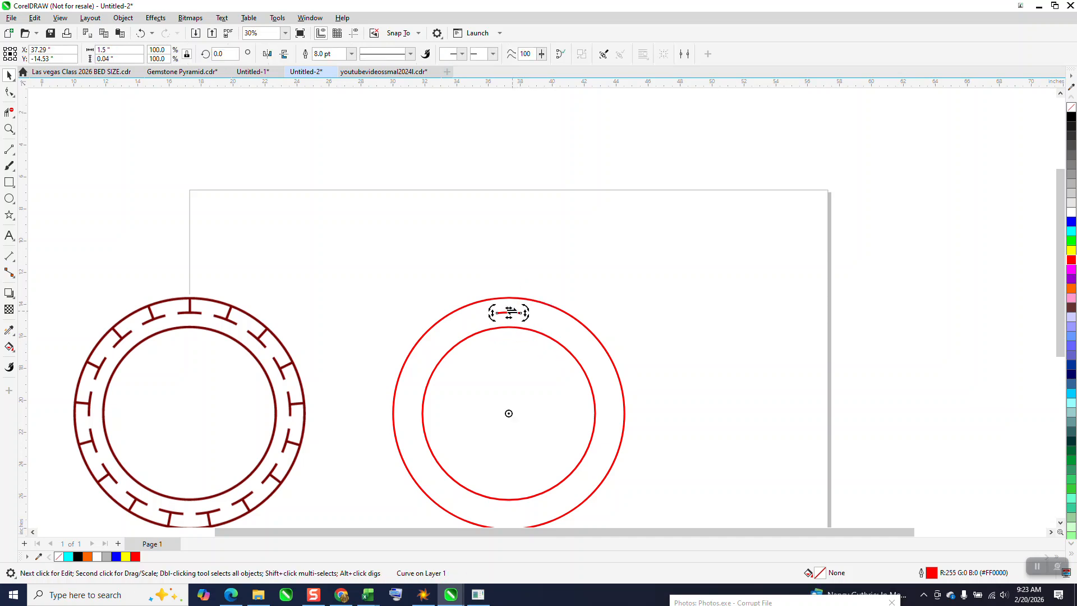
left_click(310, 18)
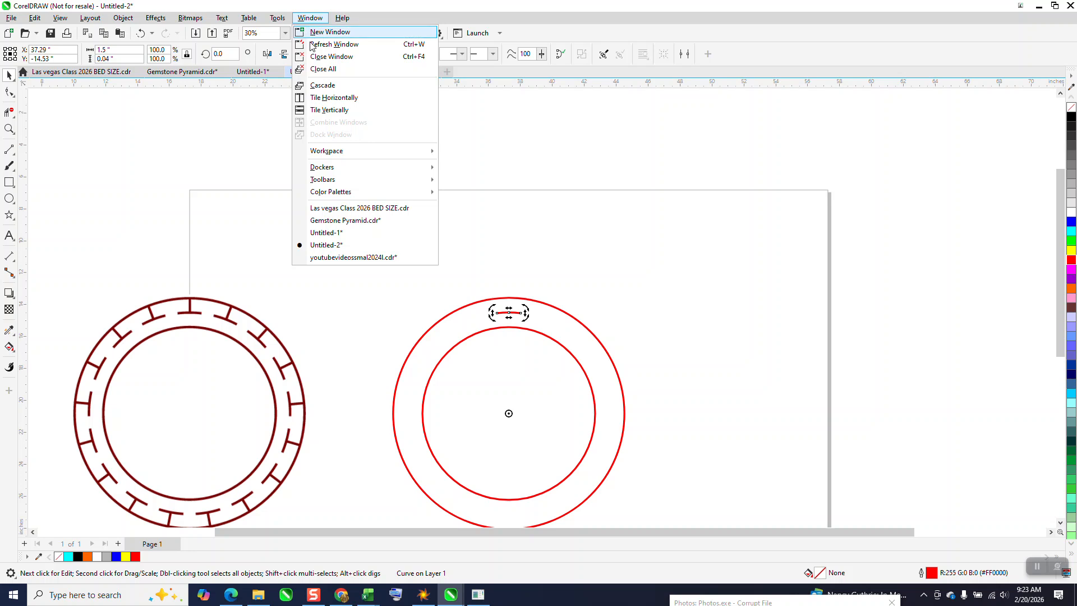
mouse_move(340, 169)
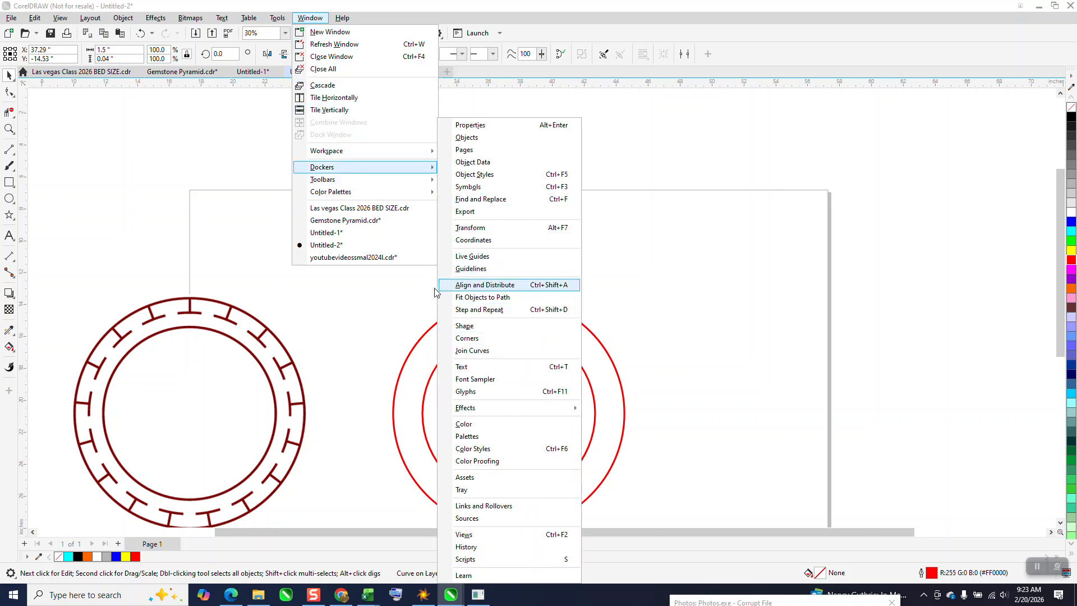
left_click(480, 228)
left_click(958, 125)
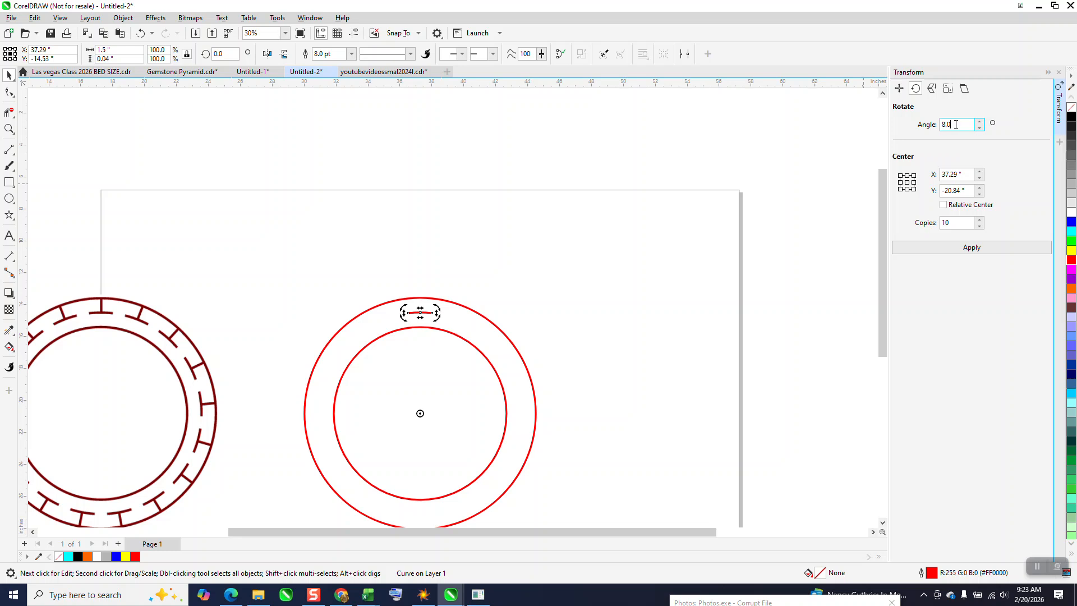
type("360/17")
key("Return")
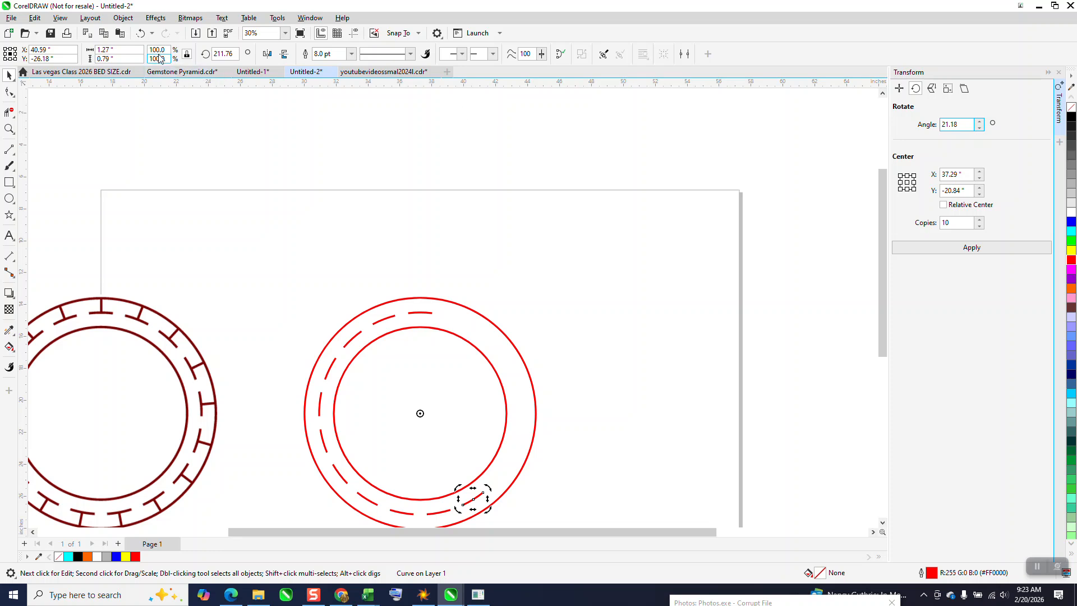
Undo the ten rotated arcs and repeat the 21.18° rotation of the top arc with 16 copies.
key("ctrl+z")
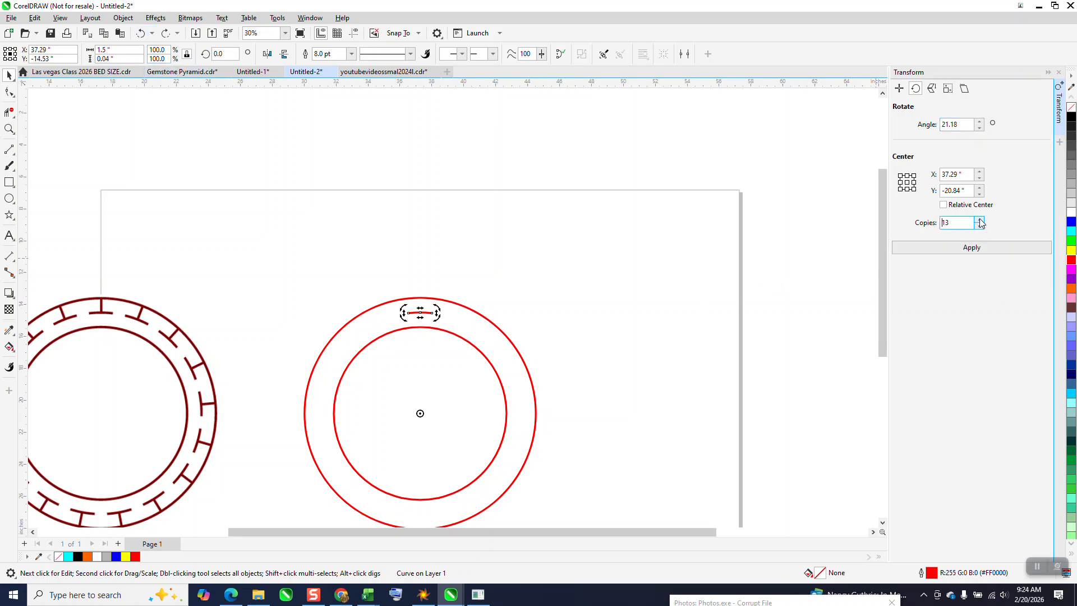
left_click(972, 253)
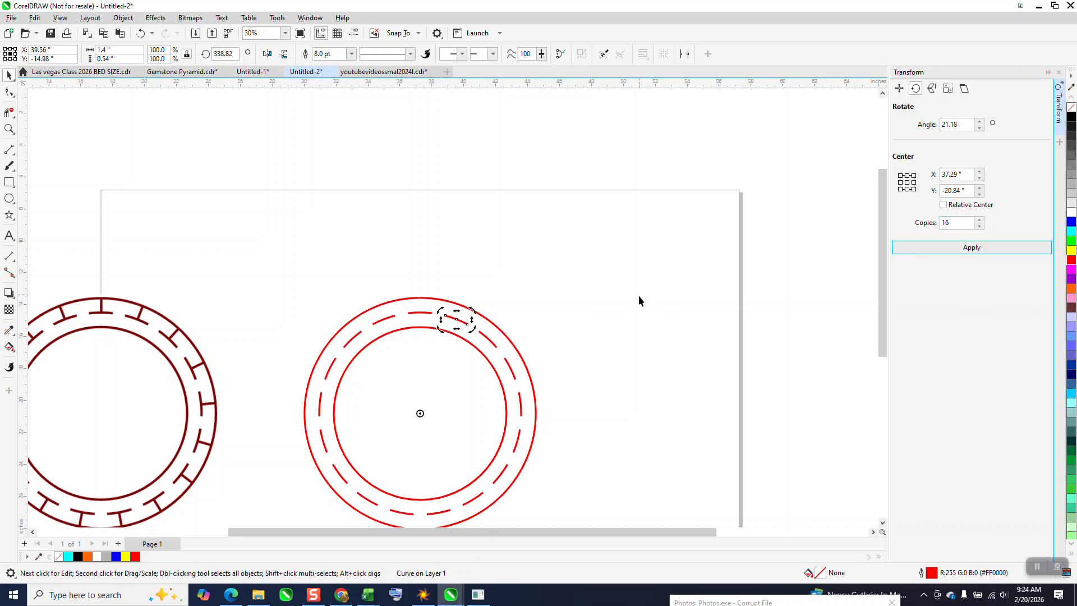
Convert the outlines of both circles and all dashes to objects, with no fill and a black hairline outline.
scroll(617, 283, "down", 1)
left_click_drag(348, 266, 621, 499)
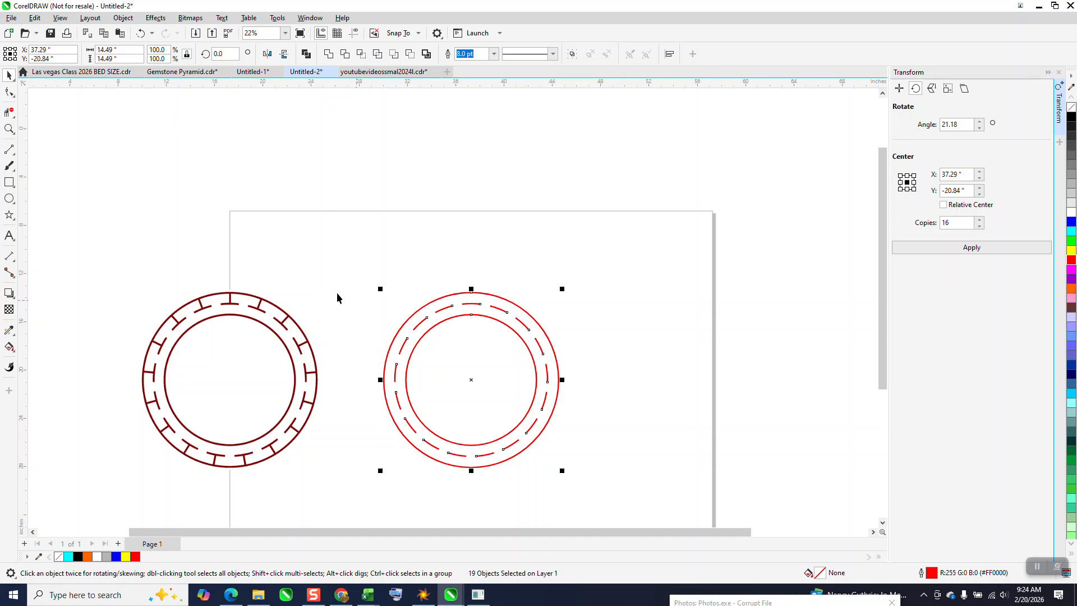
left_click(123, 19)
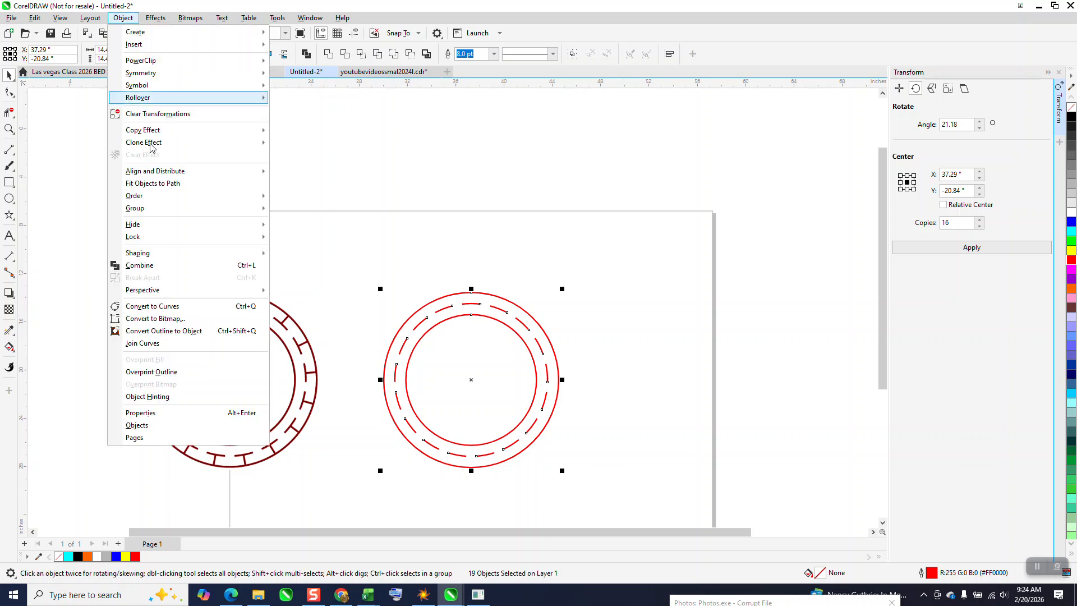
left_click(188, 331)
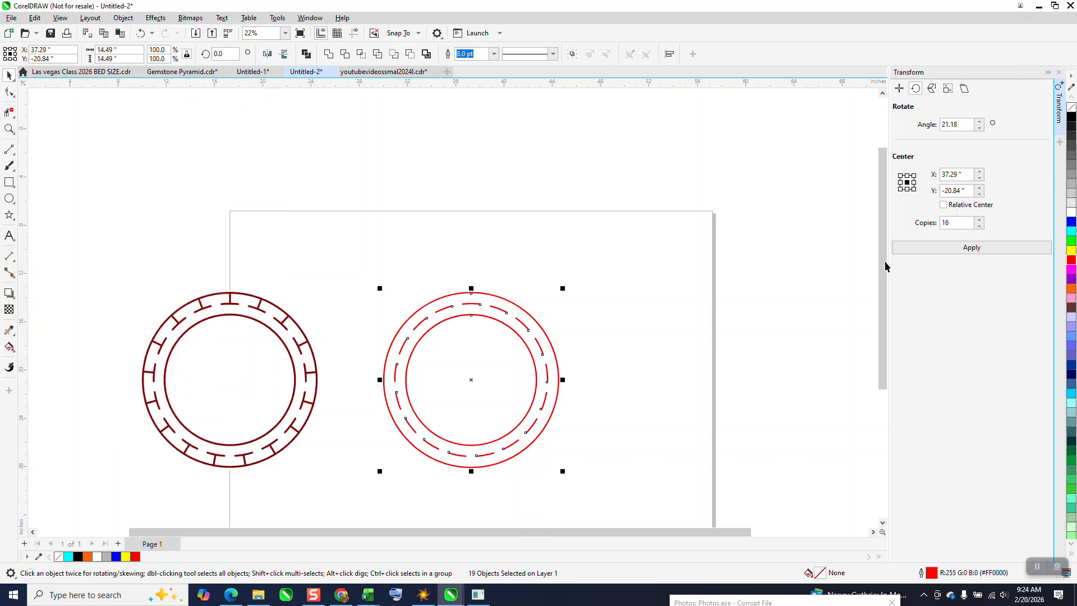
right_click(1071, 118)
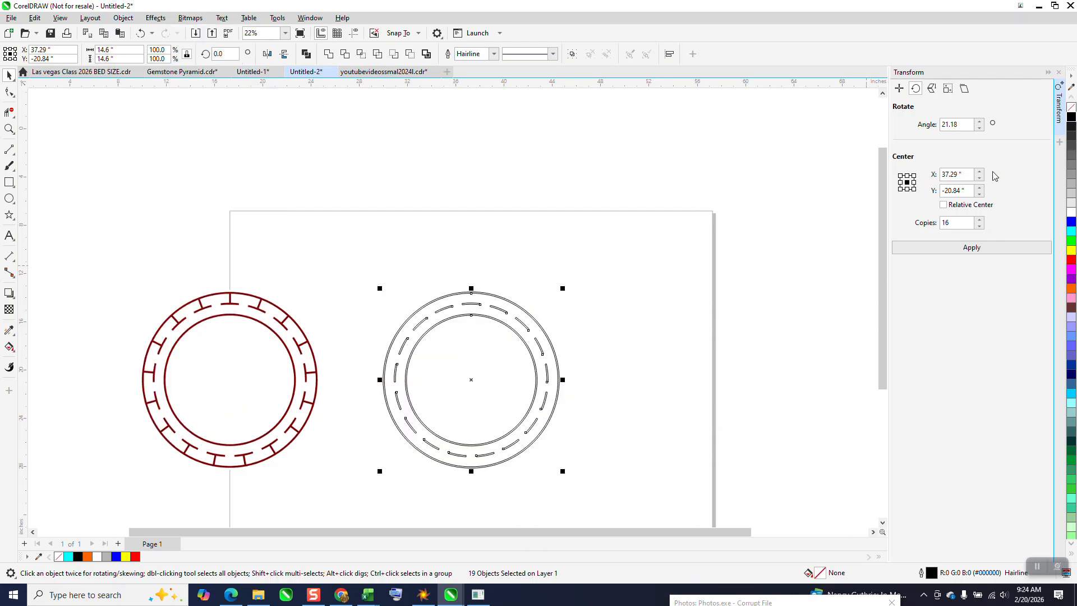
Draw a vertical line about 4.04 inches long in the empty area beside the ring and set its outline to 12 pt.
left_click(9, 129)
left_click_drag(378, 283, 566, 466)
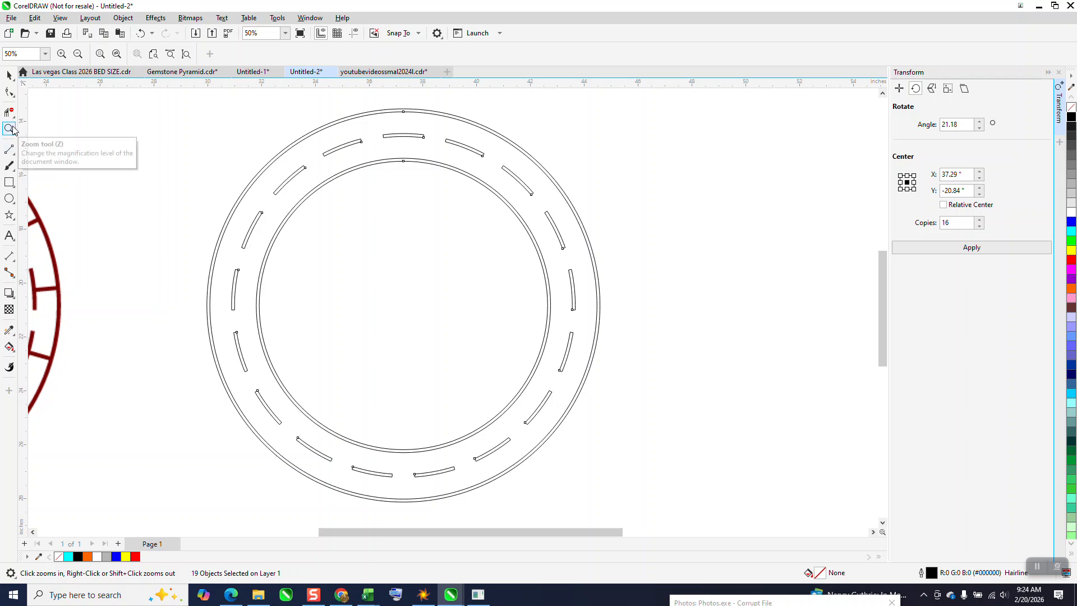
left_click(15, 155)
left_click(46, 161)
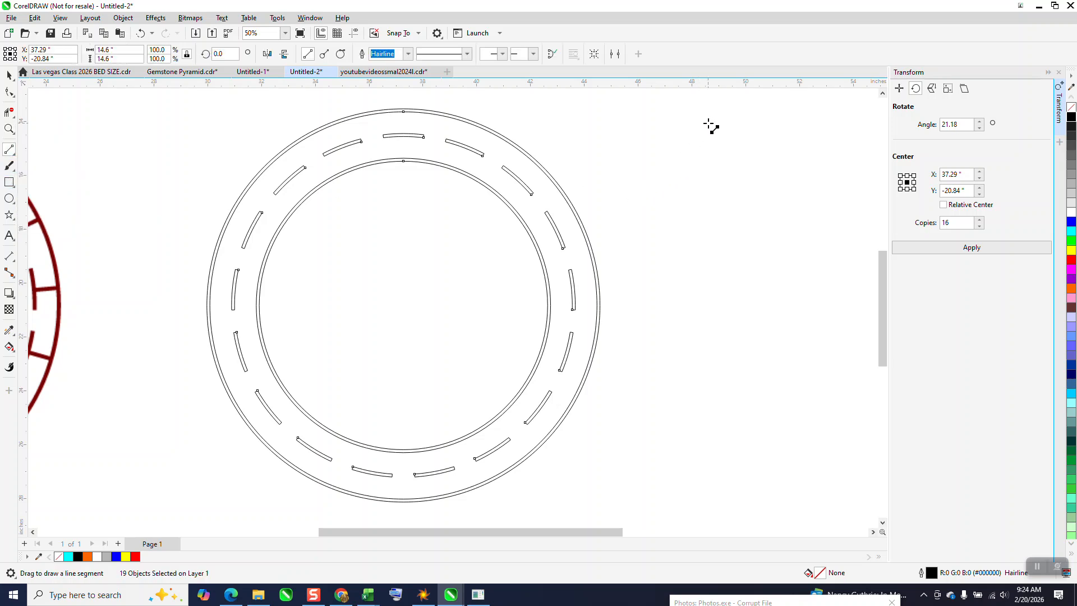
left_click_drag(711, 128, 711, 236)
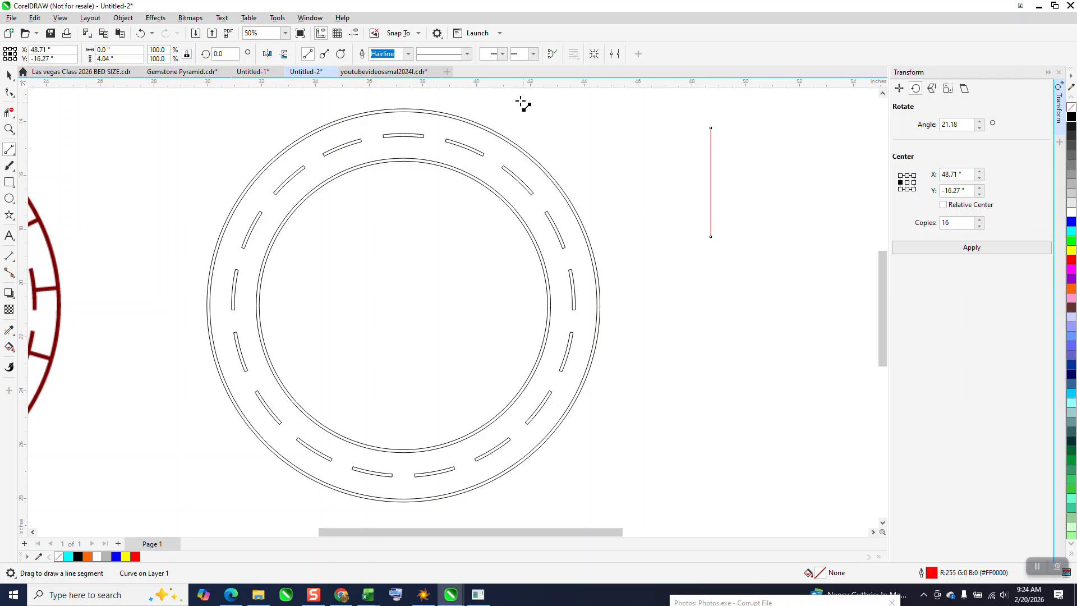
left_click(407, 56)
left_click(382, 160)
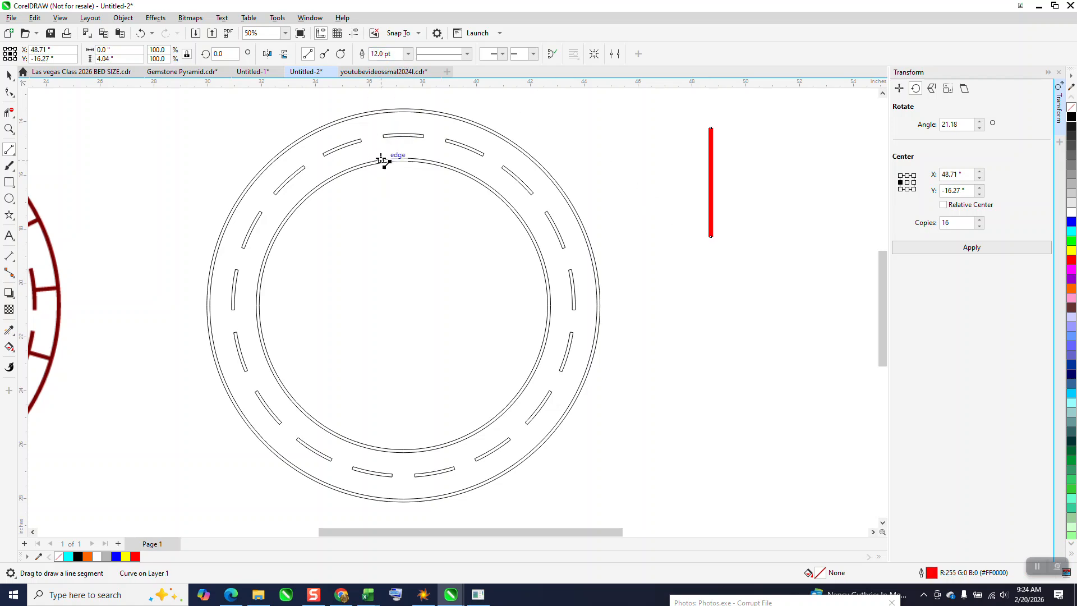
Convert the vertical line's outline to an object with no fill and a black hairline outline.
left_click(124, 18)
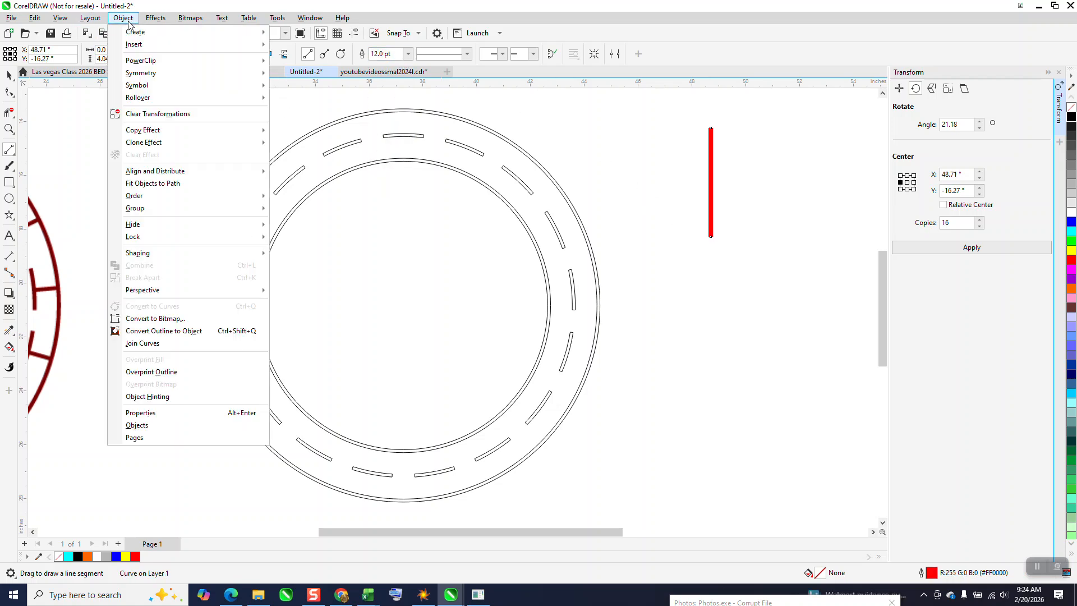
left_click(176, 336)
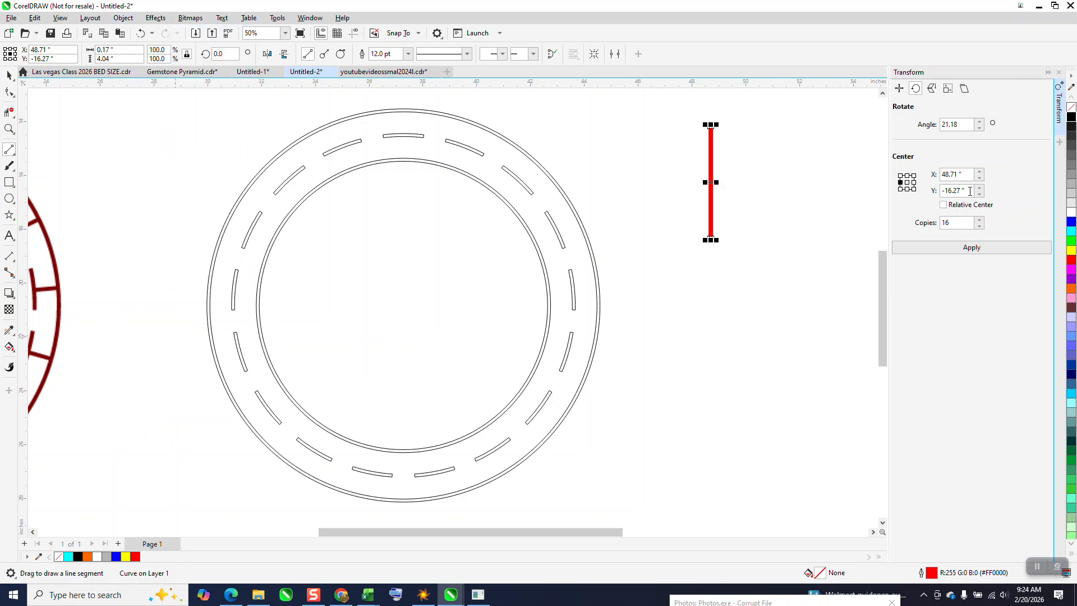
left_click(1071, 107)
right_click(1071, 116)
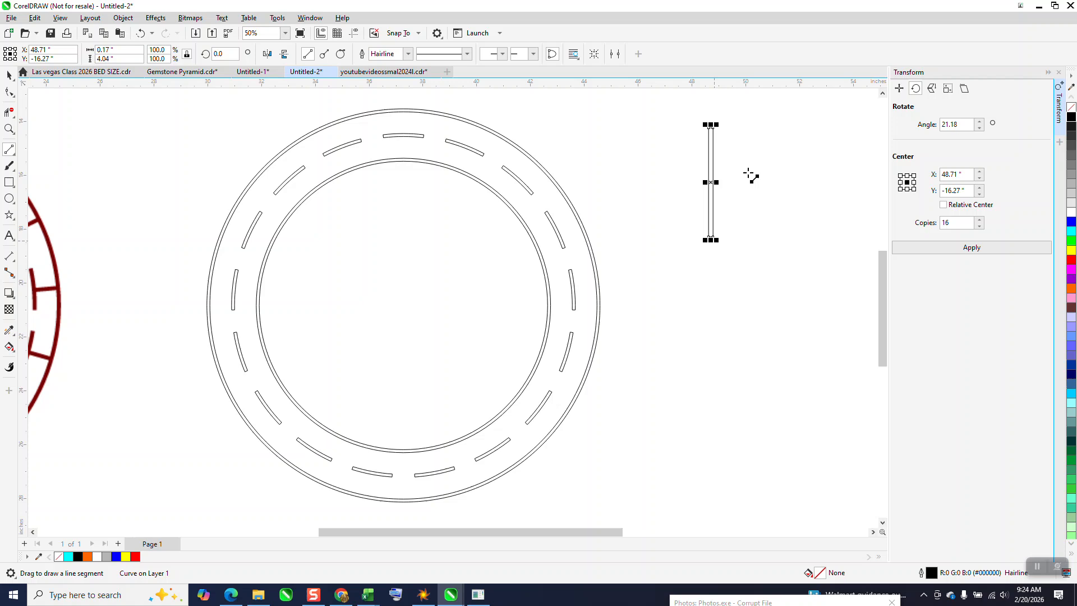
left_click(9, 114)
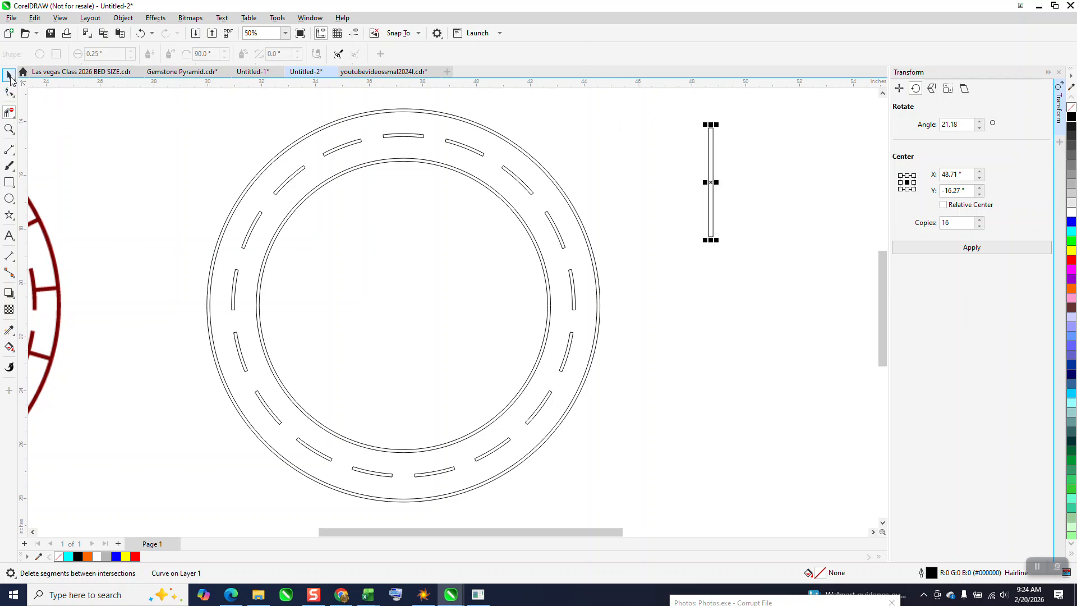
left_click(9, 76)
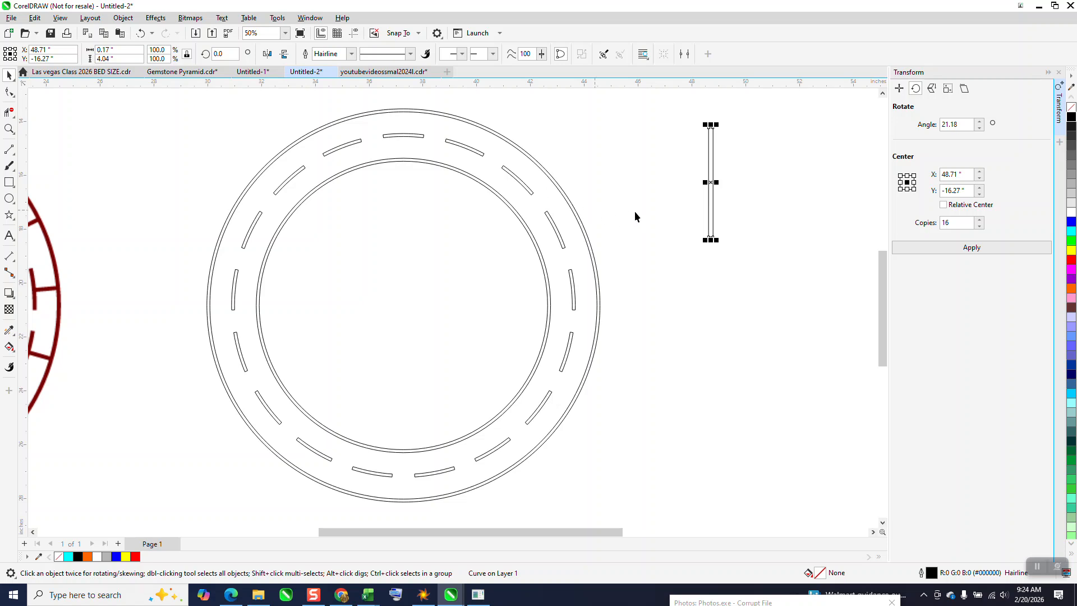
Place the vertical bar at the ring's top centre and shorten it to about 2.16 inches, its lower end inside the top dash.
left_click_drag(711, 125, 492, 189)
left_click(9, 129)
left_click(9, 75)
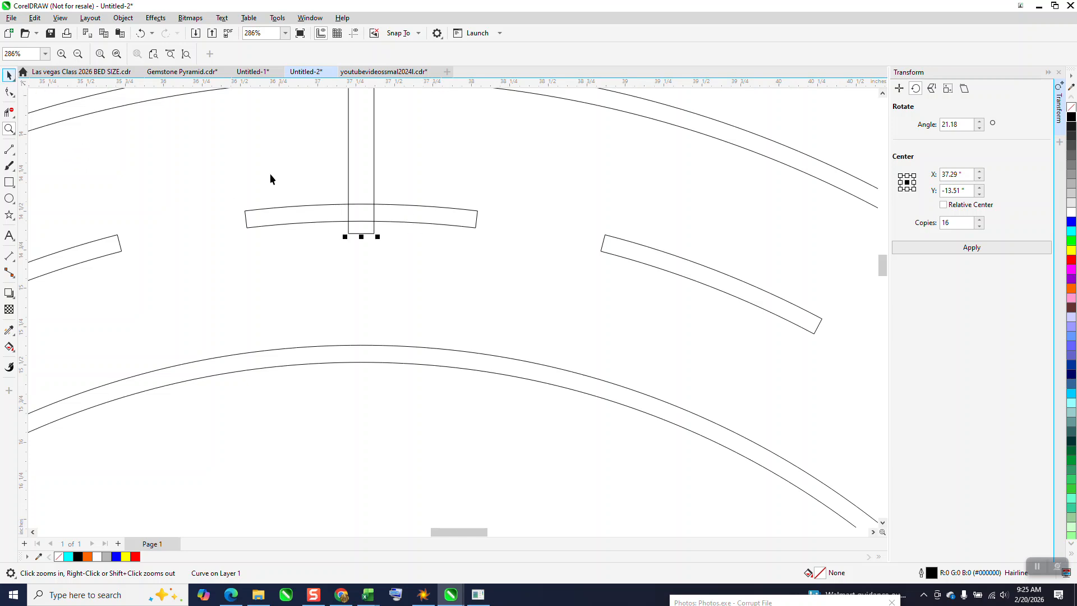
left_click(361, 233)
left_click_drag(361, 228, 361, 229)
scroll(375, 288, "down", 5)
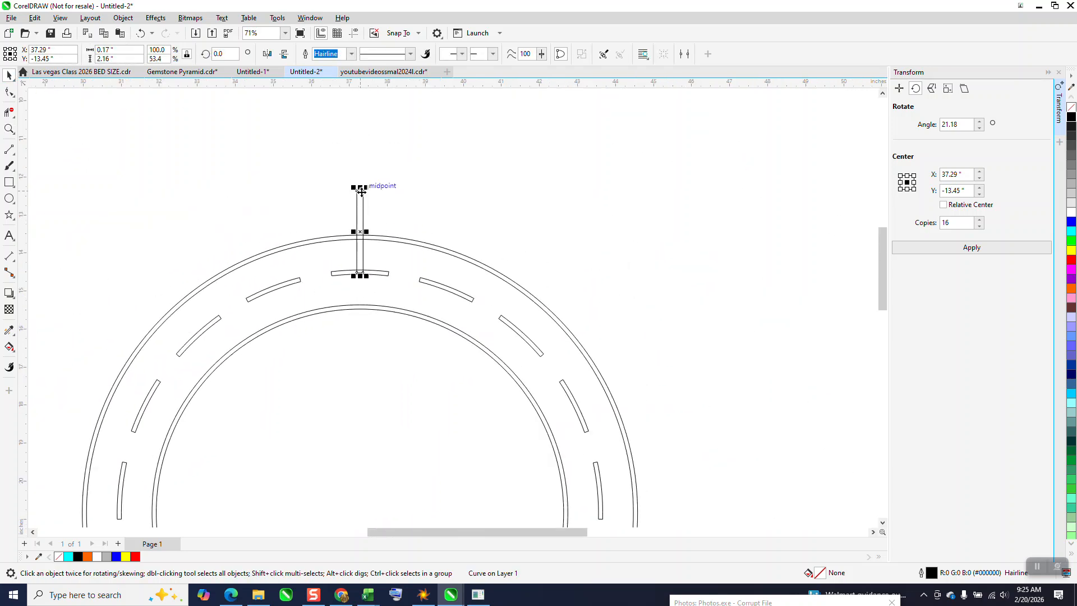
Shorten the bar from its upper end to about 0.94 inches so it ends inside the outer circle's narrow band.
left_click_drag(361, 188, 433, 312)
left_click(9, 129)
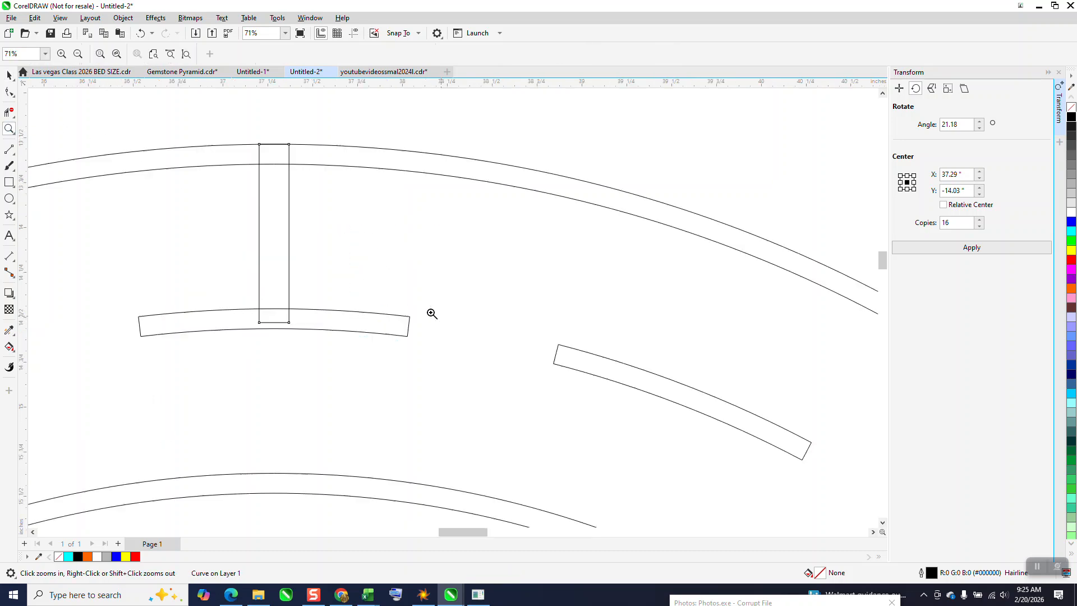
key("space")
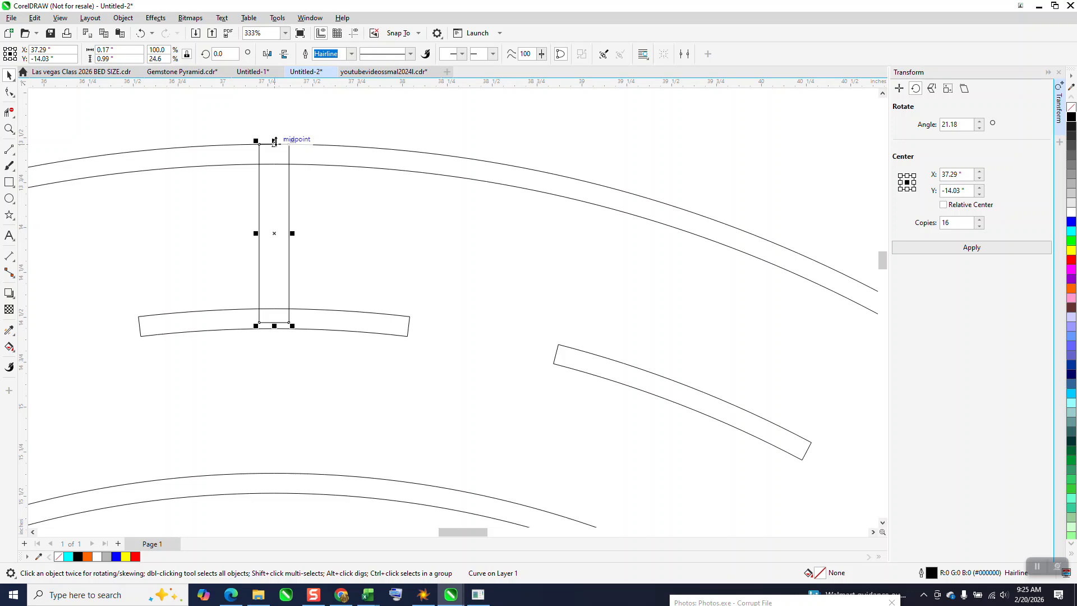
left_click_drag(275, 141, 290, 153)
scroll(290, 156, "down", 3)
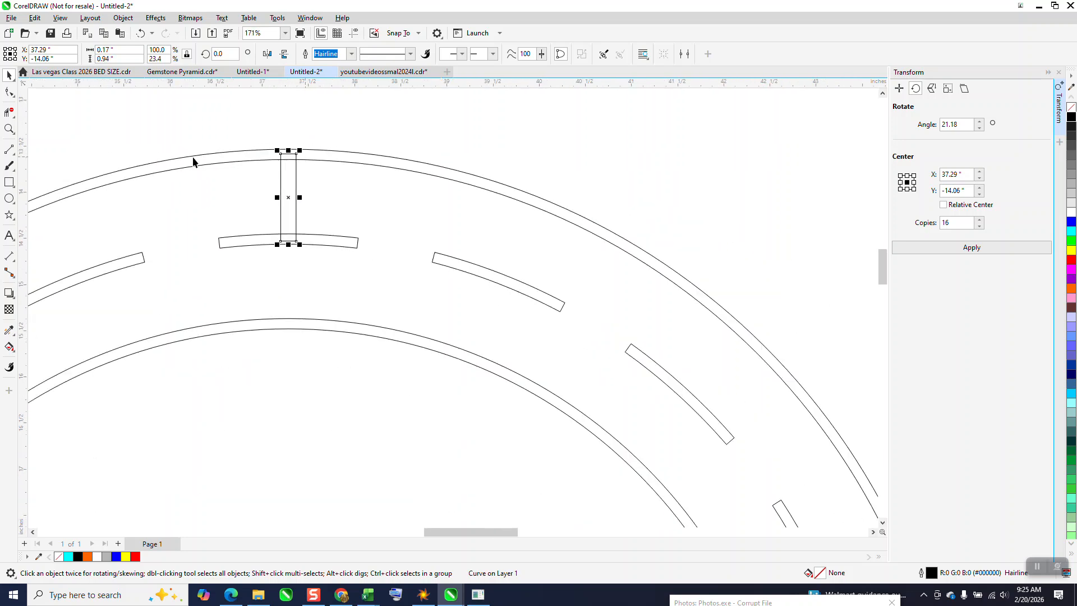
Delete the two dashes on either side of the top dash.
left_click(504, 280)
scroll(503, 279, "down", 3)
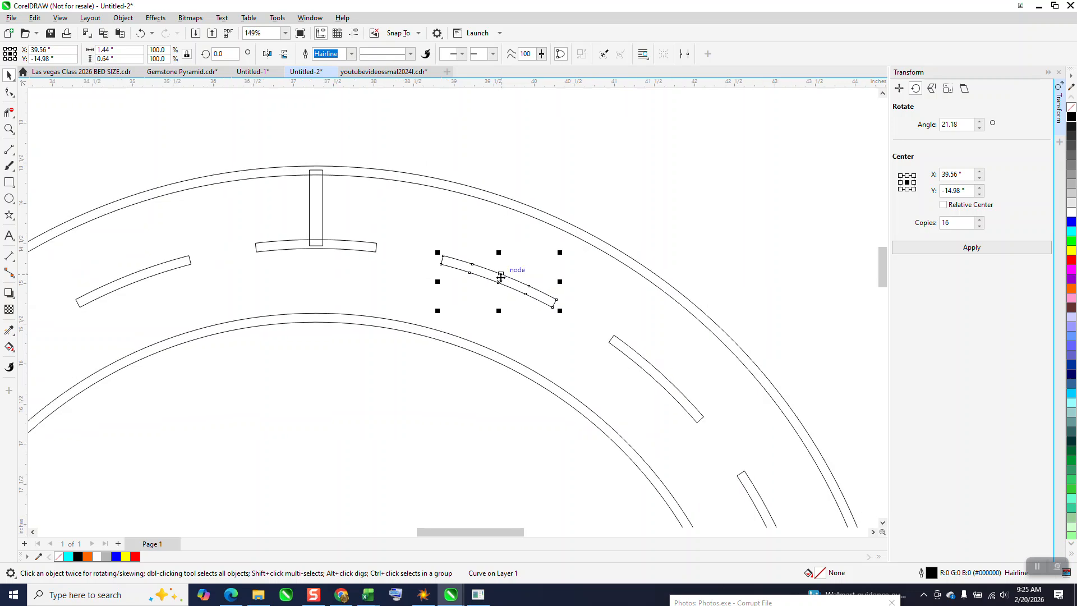
left_click(343, 275)
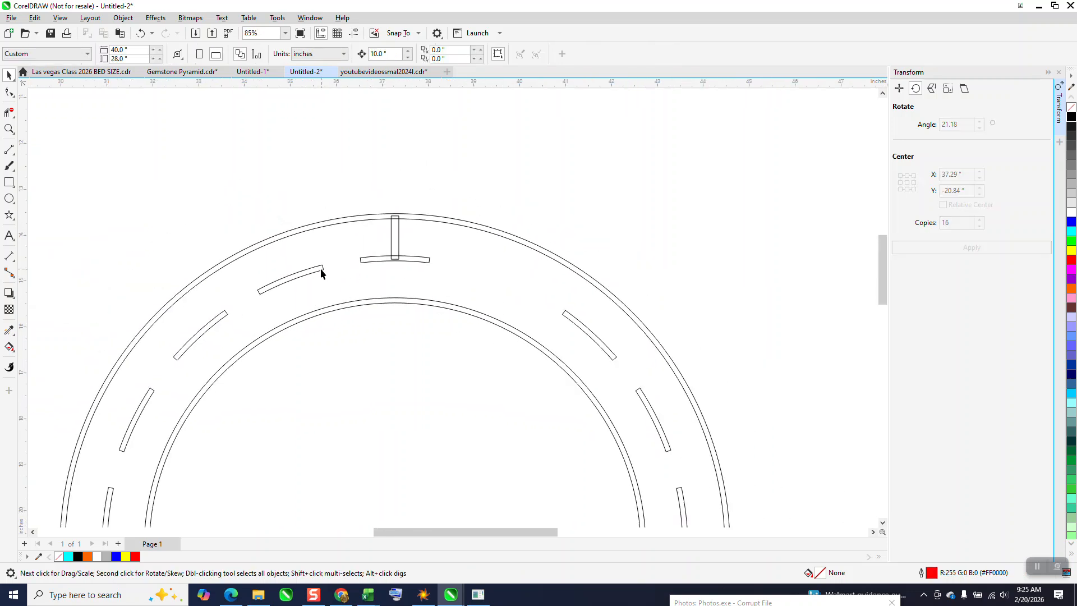
scroll(306, 263, "down", 5)
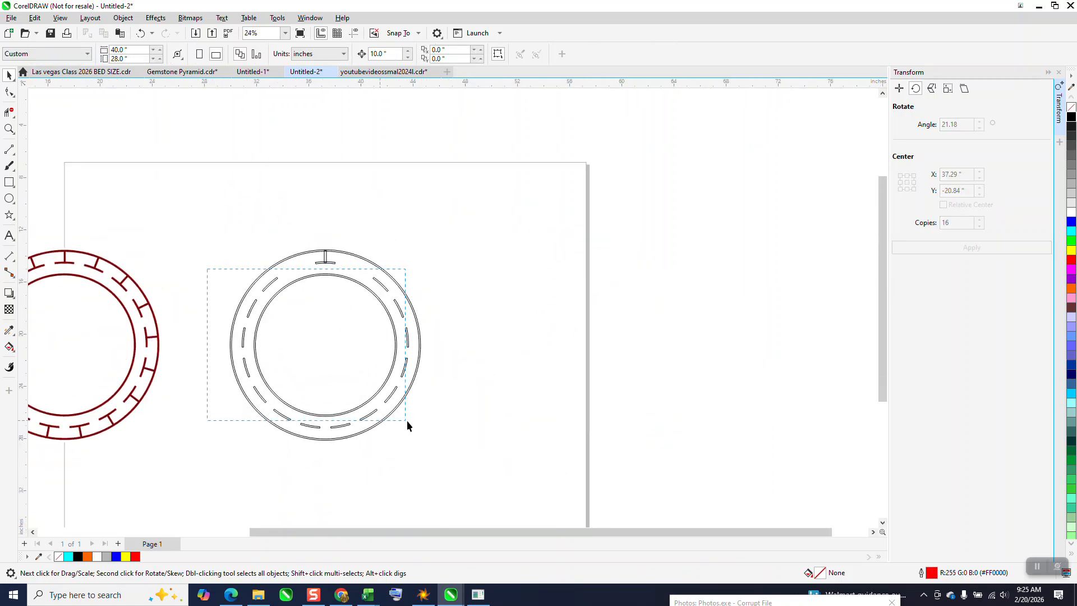
left_click_drag(406, 420, 451, 449)
key("Delete")
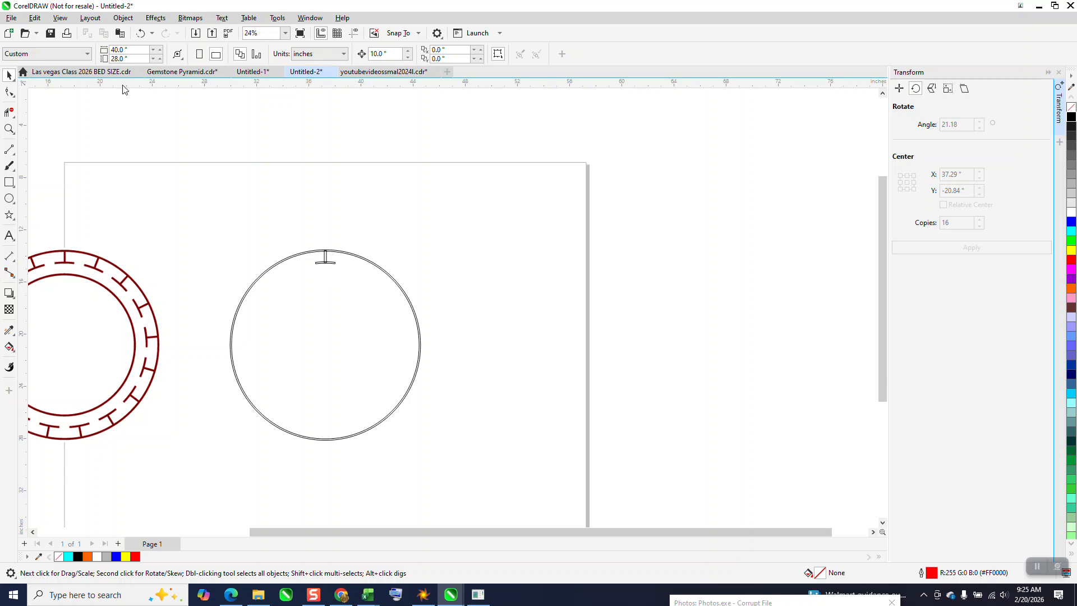
left_click(141, 34)
Delete all remaining dashes around the ring except the top one, keeping the inner and outer circles.
left_click(384, 274)
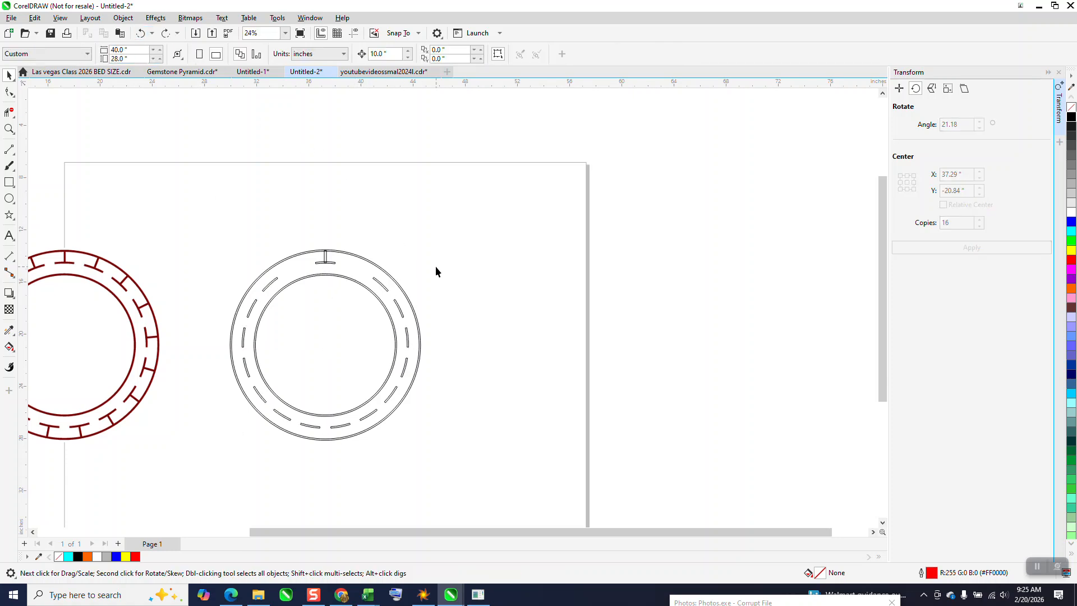
left_click_drag(361, 365, 362, 365)
key("Delete")
left_click_drag(464, 335, 305, 470)
key("Delete")
left_click_drag(276, 355, 308, 425)
key("Delete")
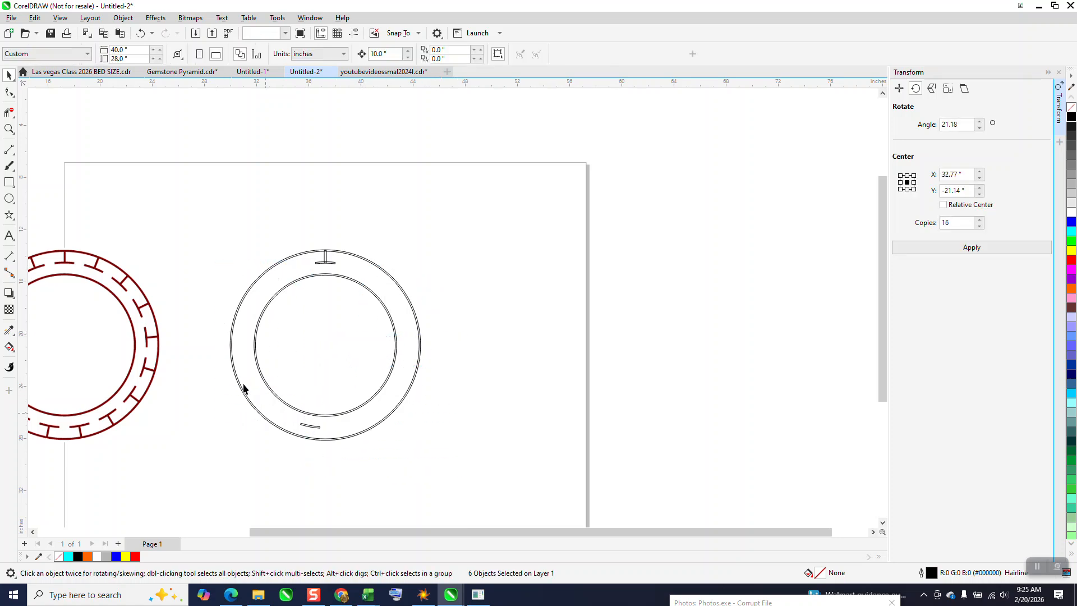
left_click_drag(230, 364, 335, 467)
key("Delete")
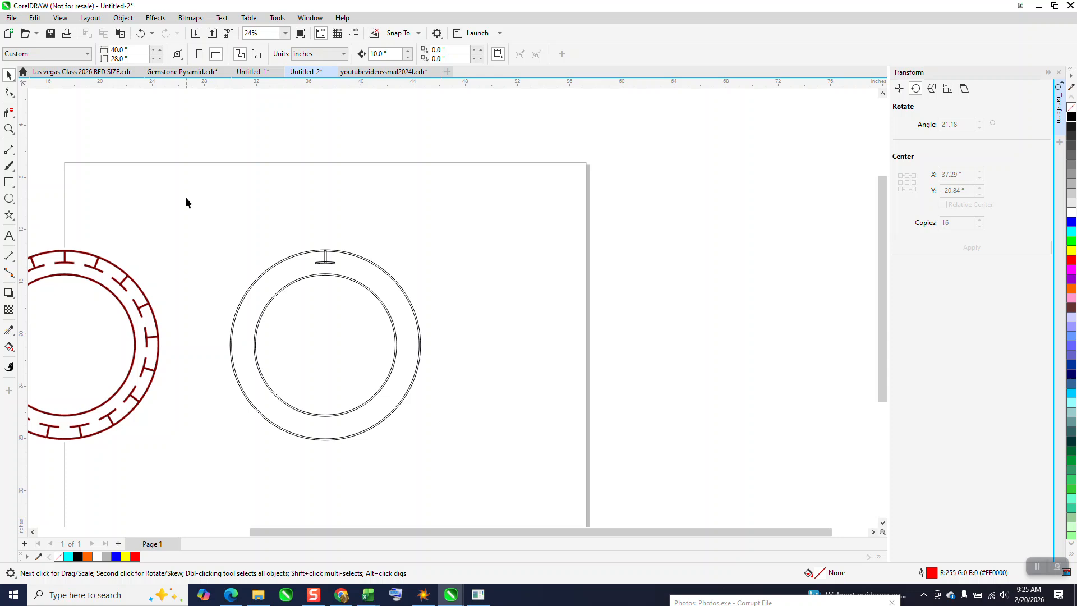
Select the vertical bar and the top dash and weld them into a single T-shaped curve.
left_click(9, 128)
left_click_drag(300, 218, 445, 336)
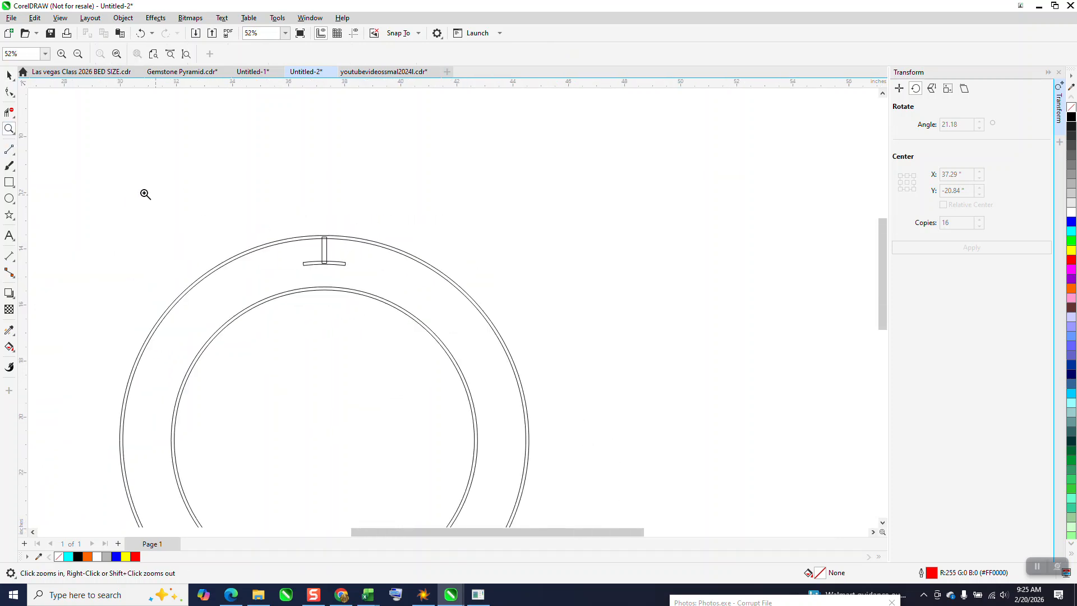
left_click(9, 76)
left_click_drag(266, 196, 350, 270)
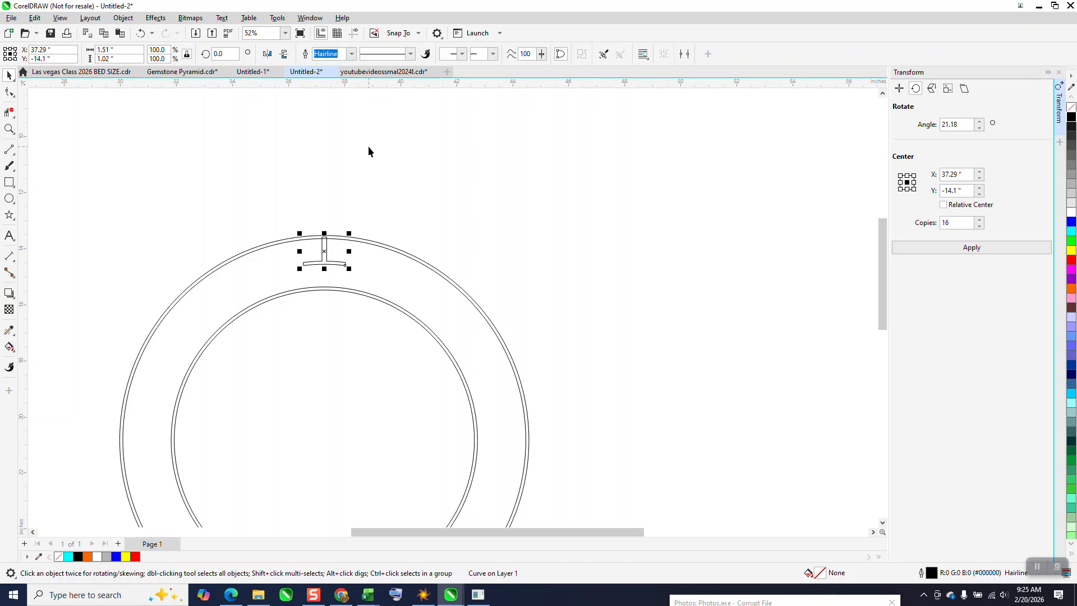
Rotate 16 copies of the T-shape by 21.18° about the ring's centre (37.29", -20.84") and weld them with the circles into one curve.
scroll(368, 149, "down", 1)
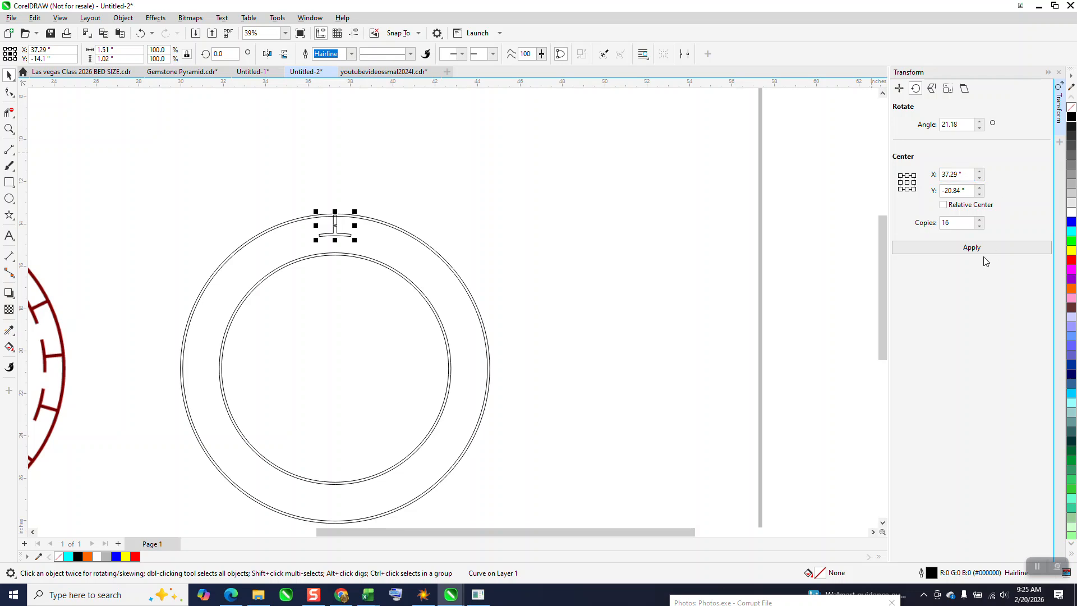
left_click(970, 248)
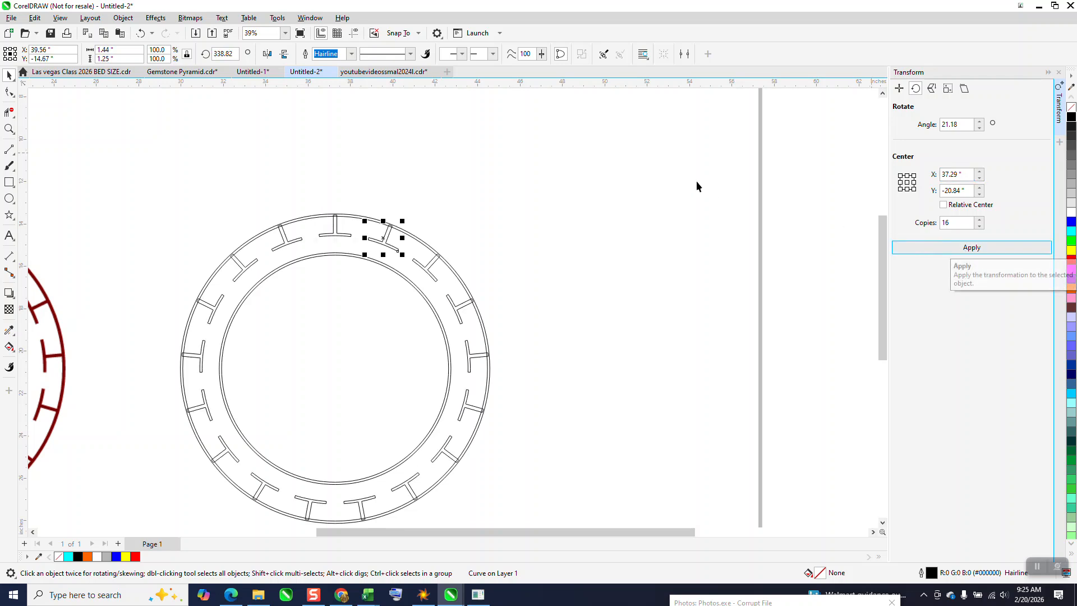
scroll(634, 162, "down", 1)
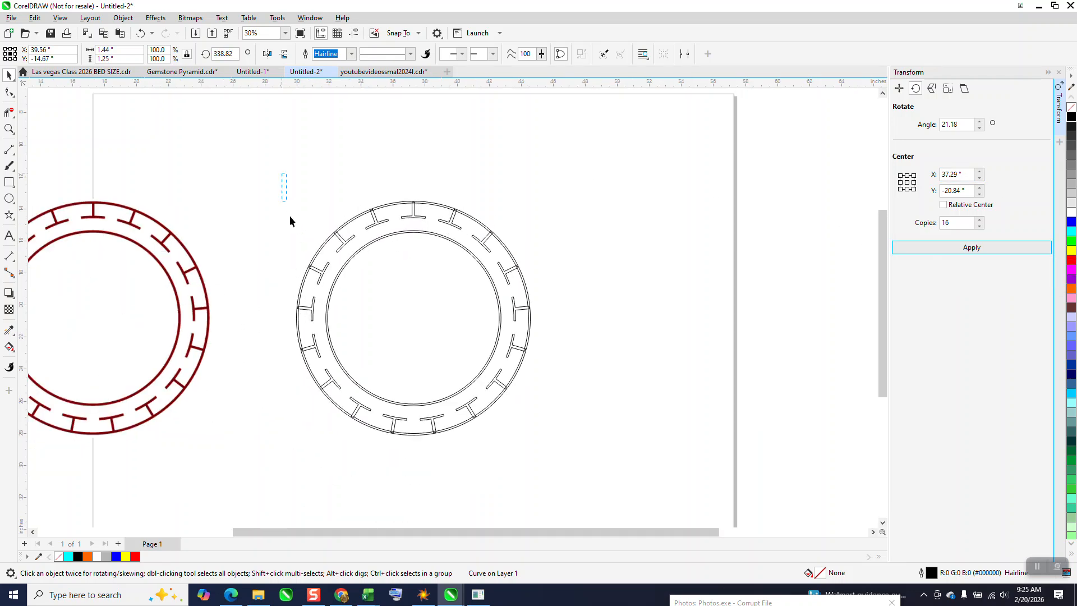
left_click_drag(574, 432, 574, 433)
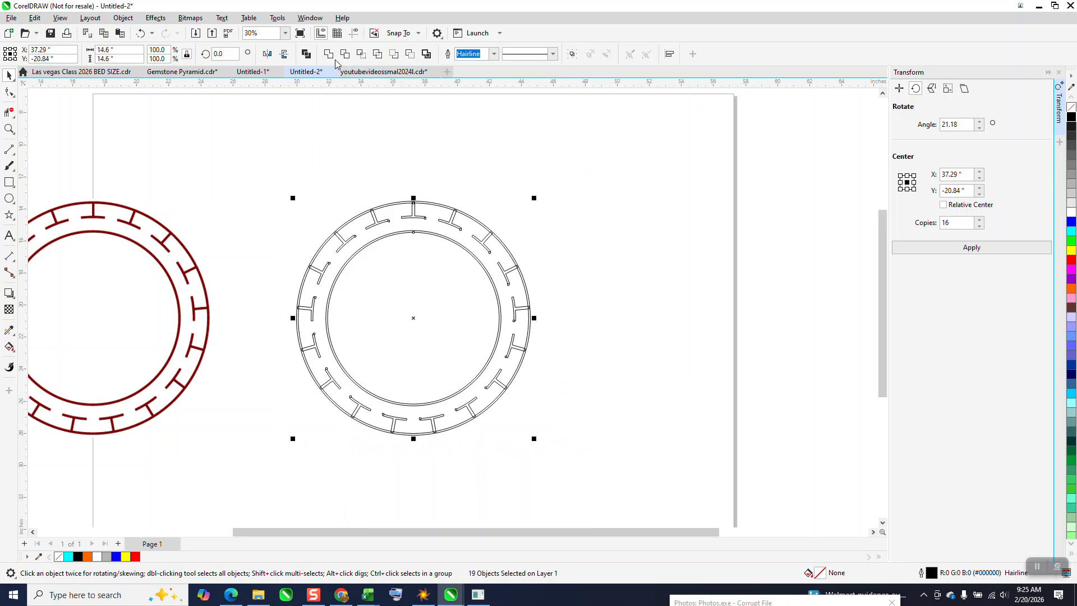
left_click(331, 56)
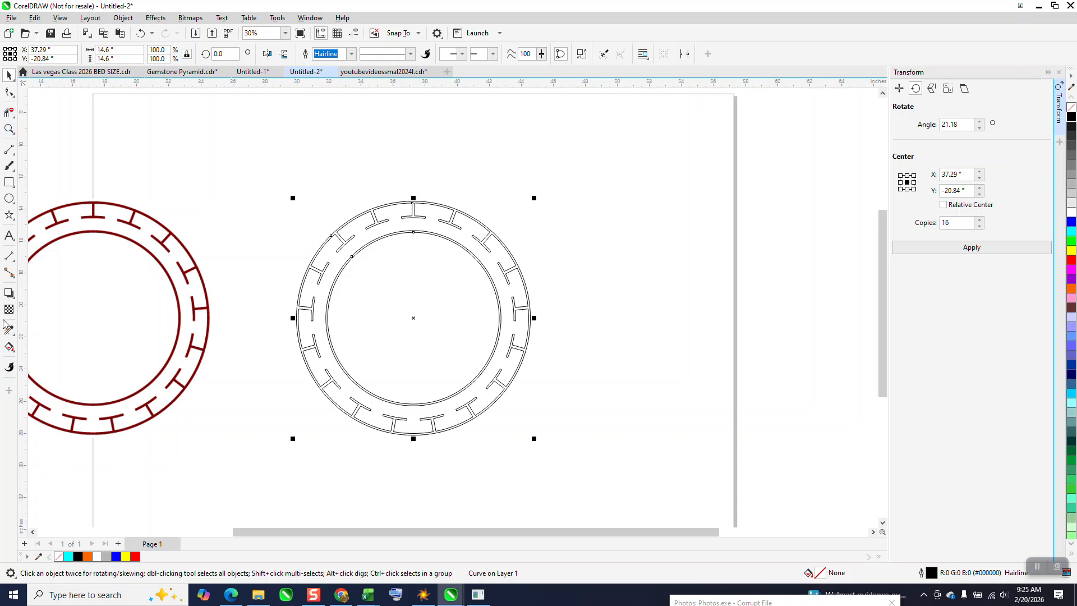
Smart-fill the outer band with its T segments and the narrow inner ring in blue without an outline.
left_click(14, 351)
left_click(37, 358)
left_click(10, 131)
left_click_drag(338, 210, 432, 303)
left_click(9, 348)
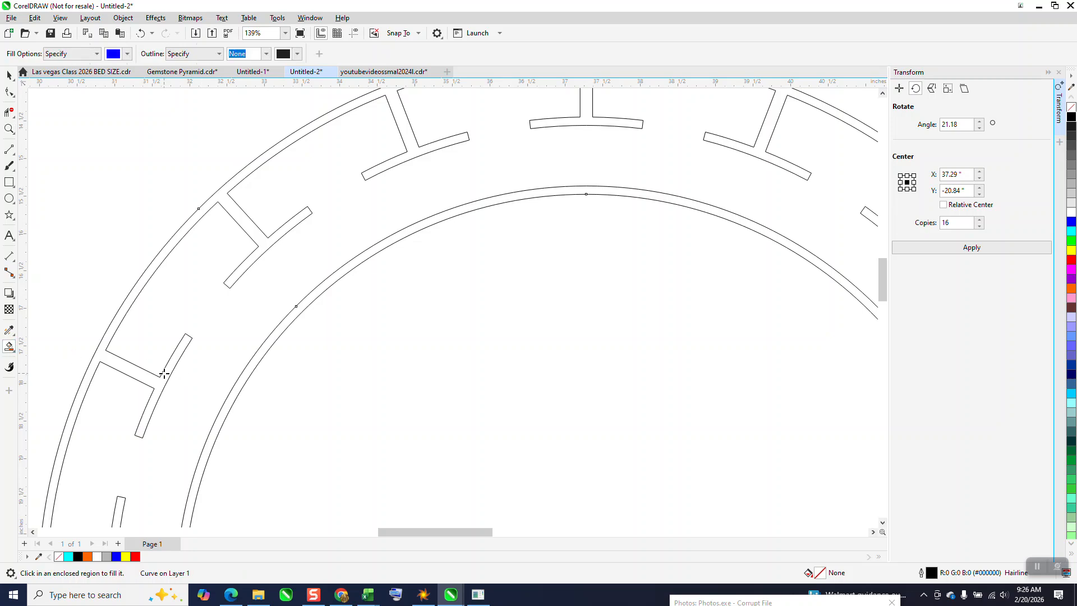
left_click(165, 375)
scroll(236, 314, "down", 3)
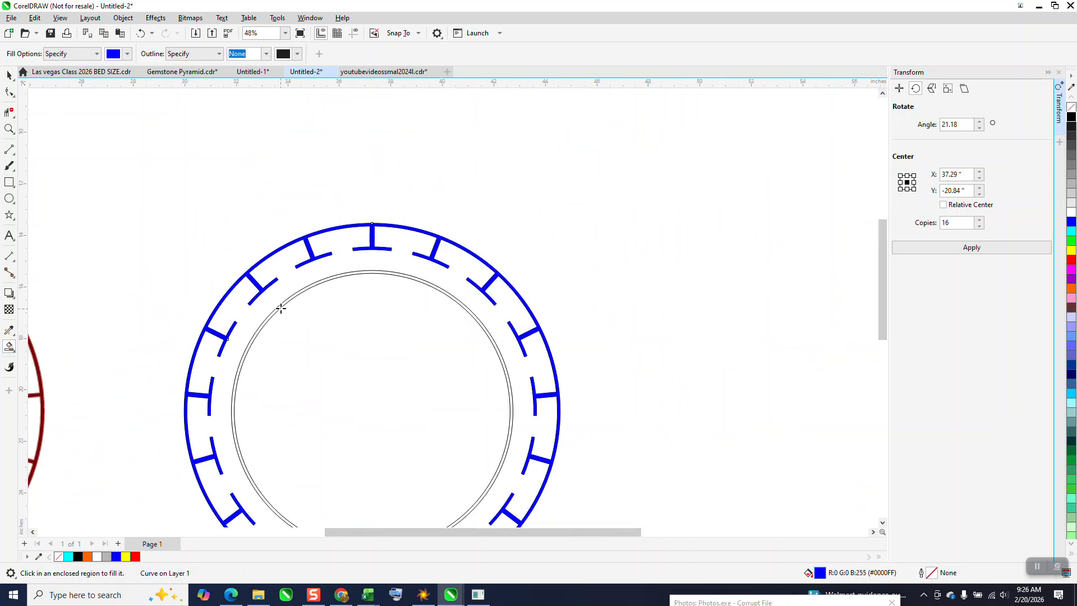
left_click(281, 306)
scroll(290, 266, "down", 4)
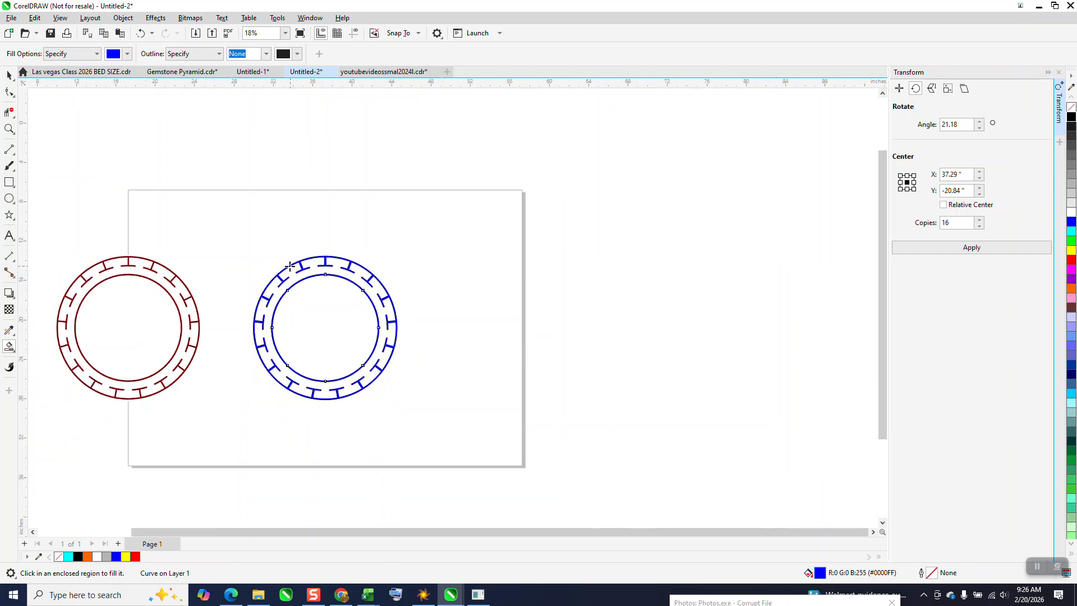
Sample the original bitmap's maroon (#790000) as the Smart Fill colour and fill the redrawn outer band and inner ring with it.
left_click(9, 128)
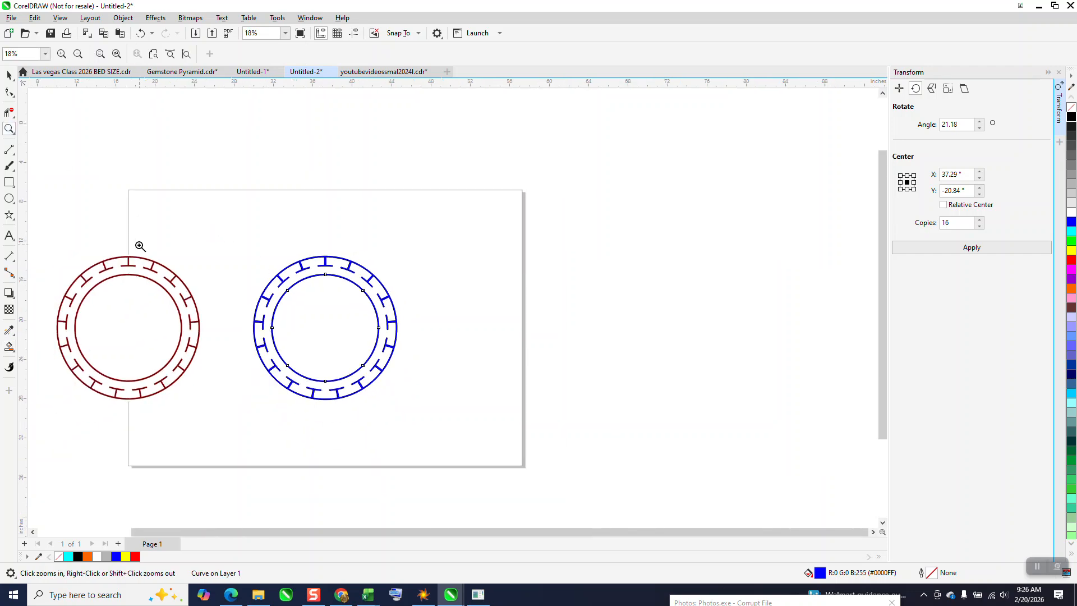
left_click_drag(138, 246, 371, 415)
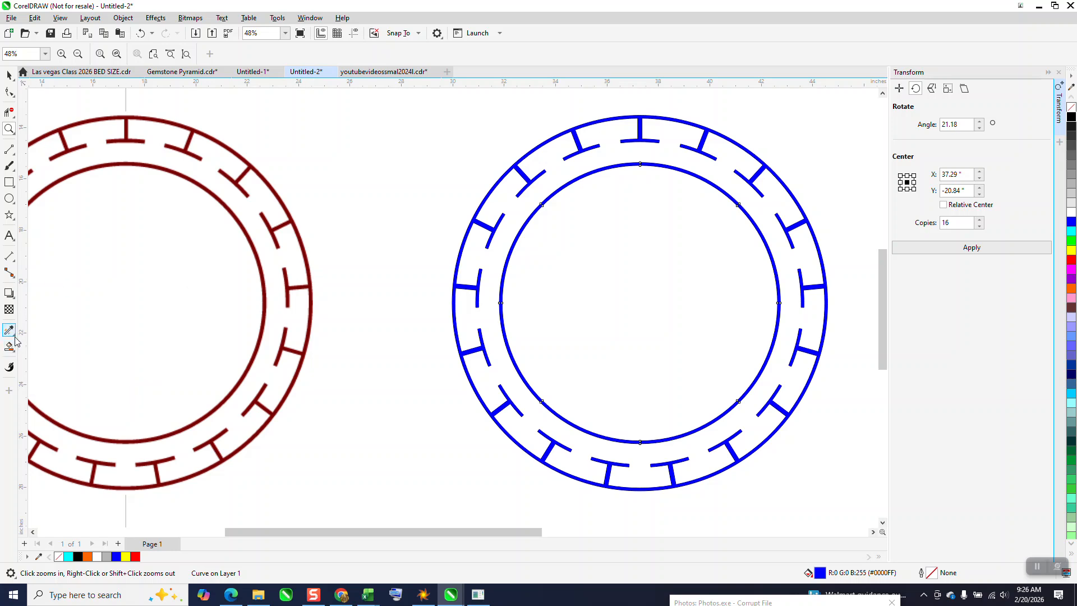
left_click(16, 353)
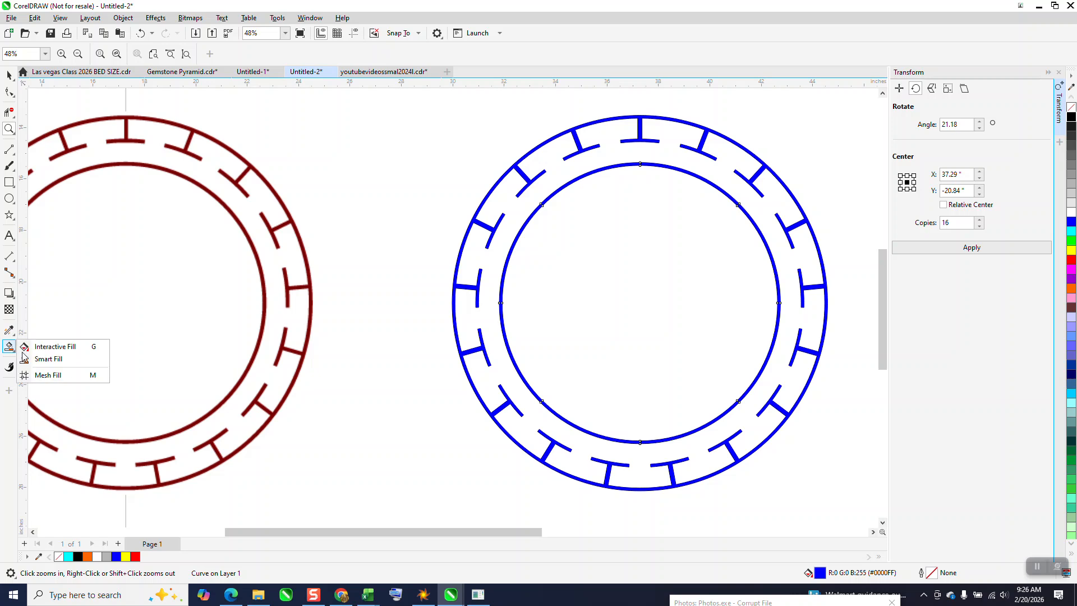
left_click(50, 359)
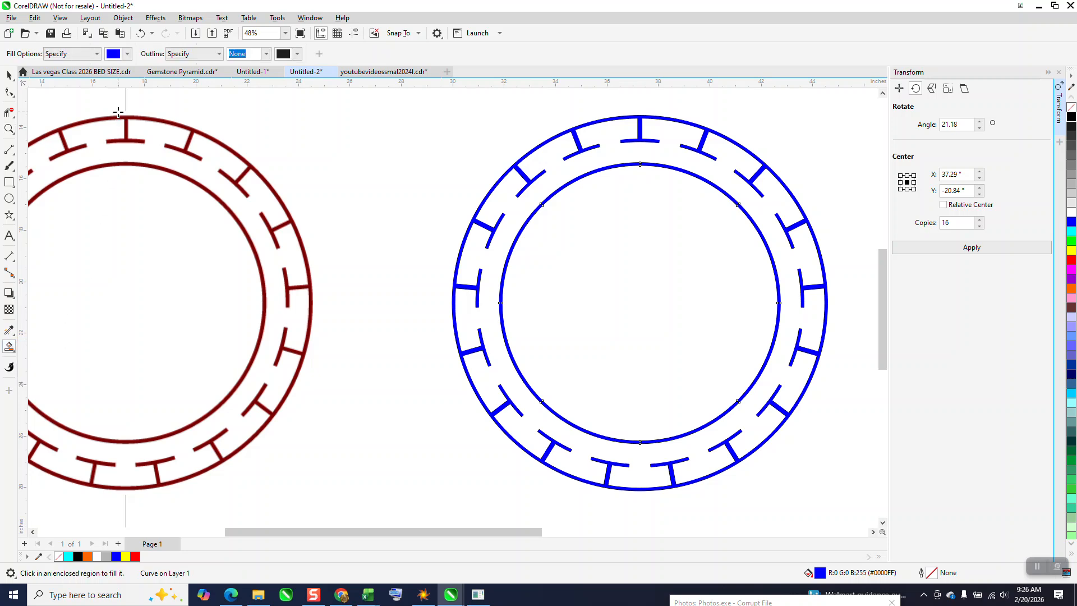
left_click(127, 54)
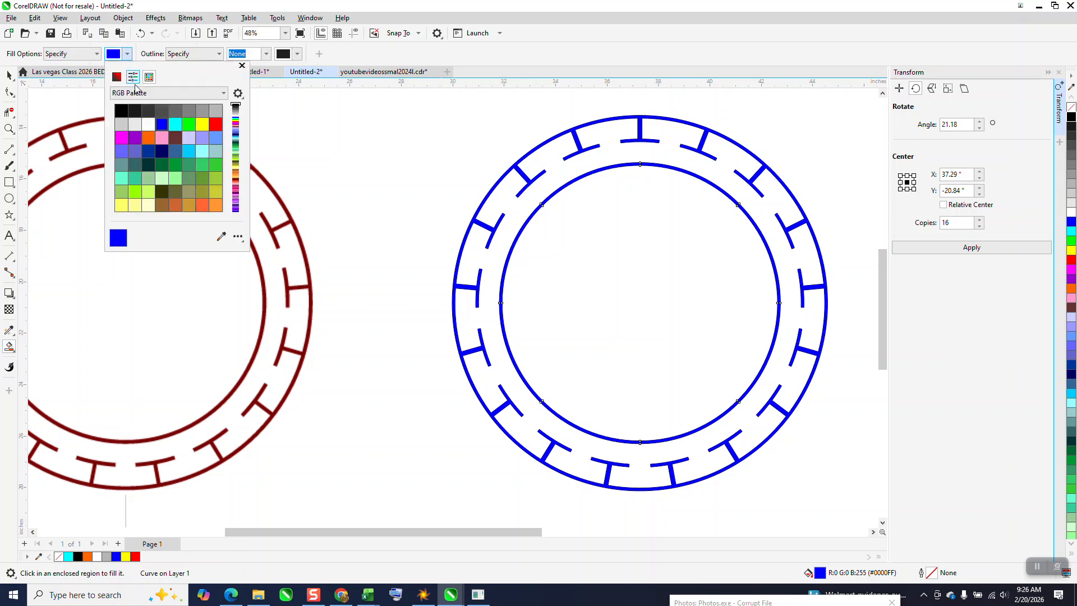
left_click(222, 237)
left_click(275, 241)
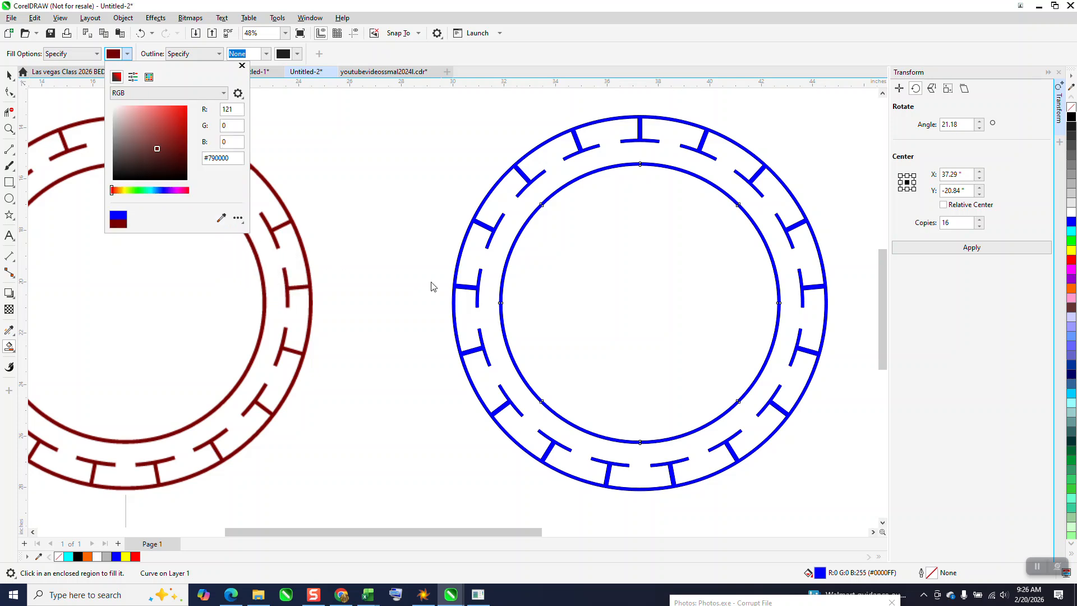
left_click(456, 290)
left_click(456, 286)
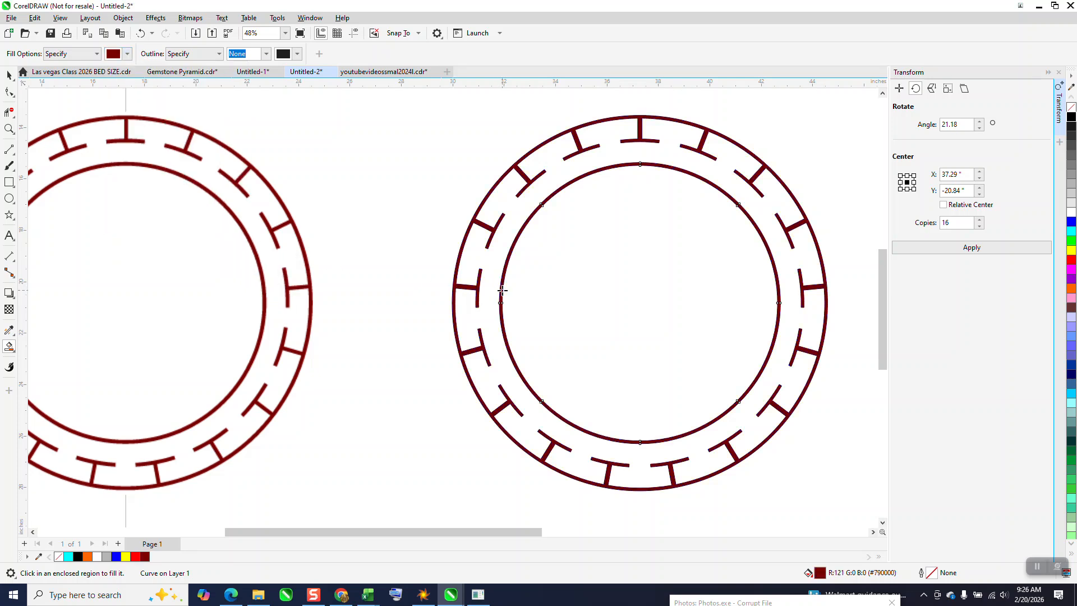
Select all parts of the maroon redrawn ring and group them.
scroll(503, 290, "down", 2)
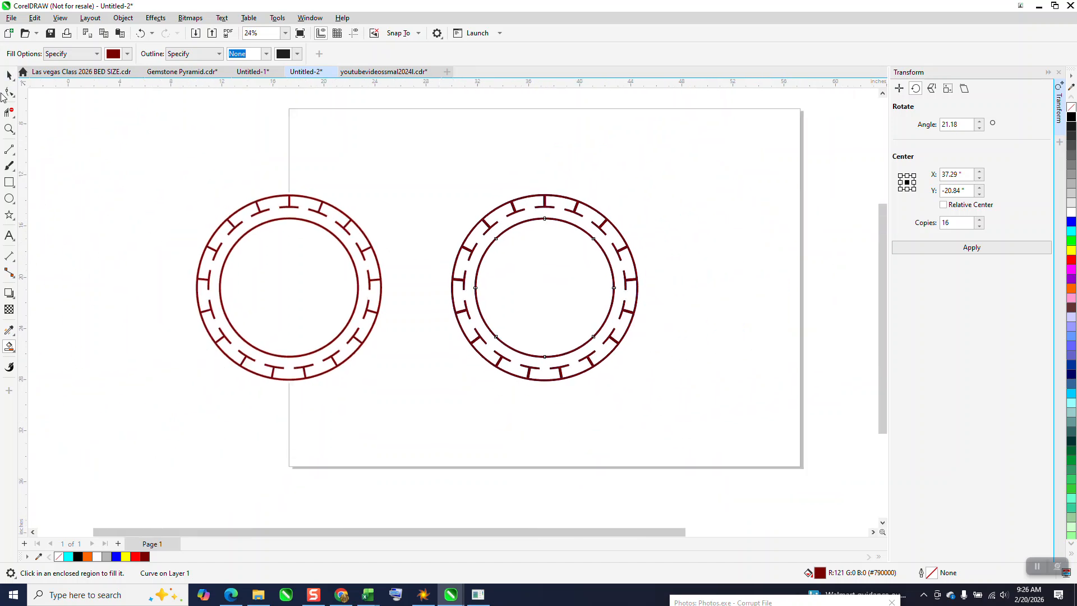
left_click(9, 129)
left_click_drag(101, 158, 680, 457)
right_click(445, 355)
left_click(11, 76)
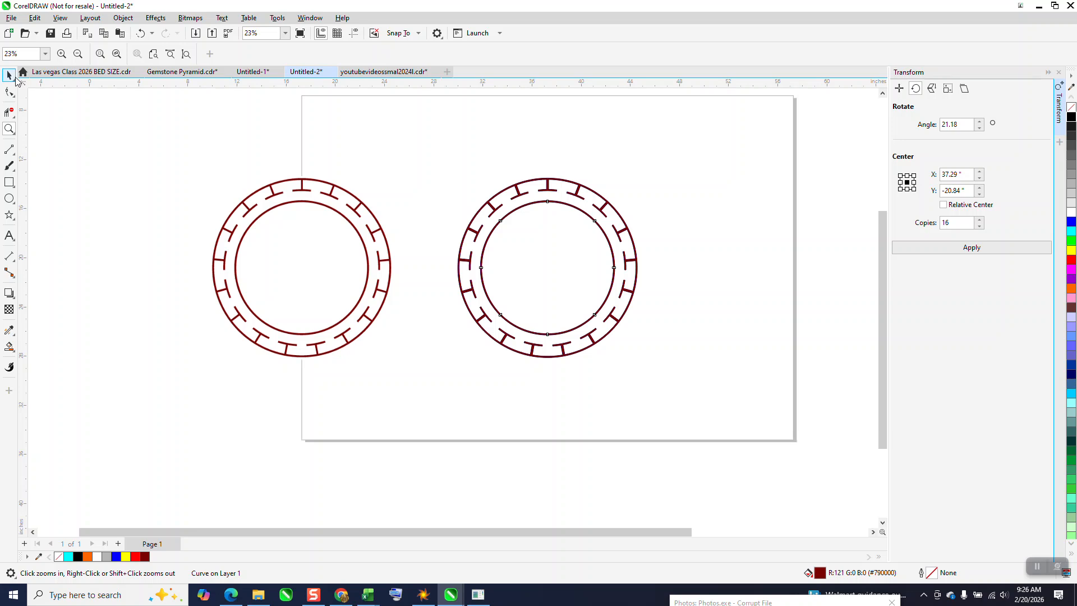
left_click_drag(426, 161, 686, 375)
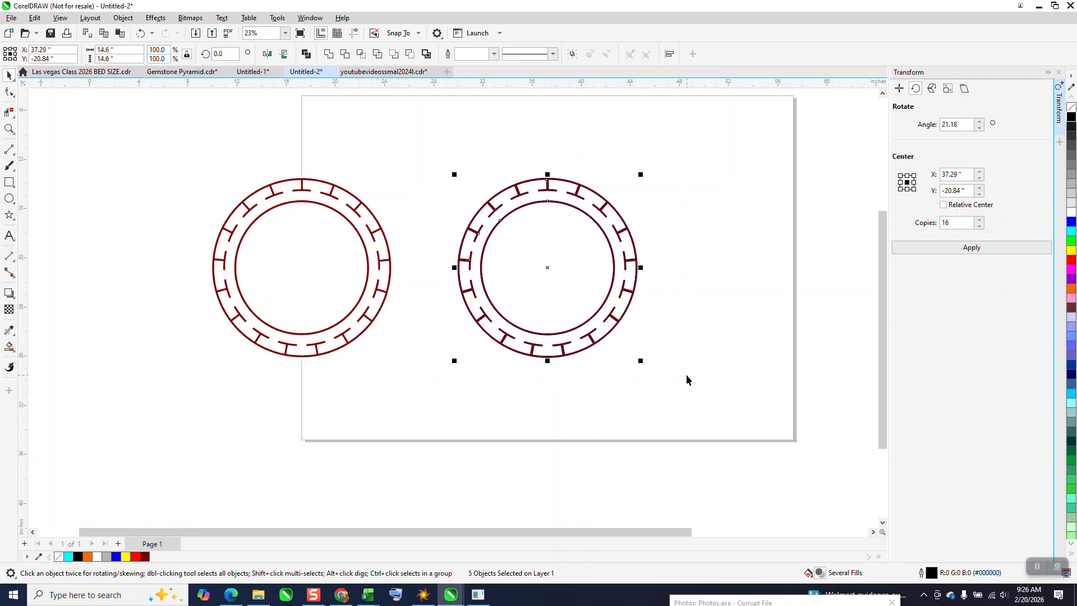
key("ctrl+g")
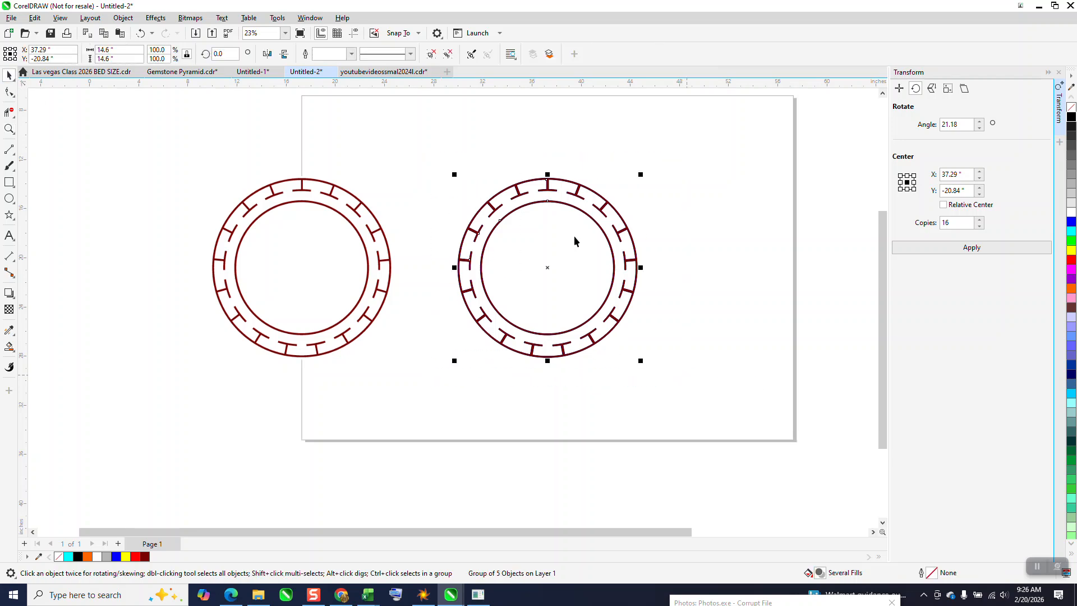
Move the grouped ring to the page's upper right edge, centred at about X 59.52", Y -14.9".
scroll(393, 259, "down", 1)
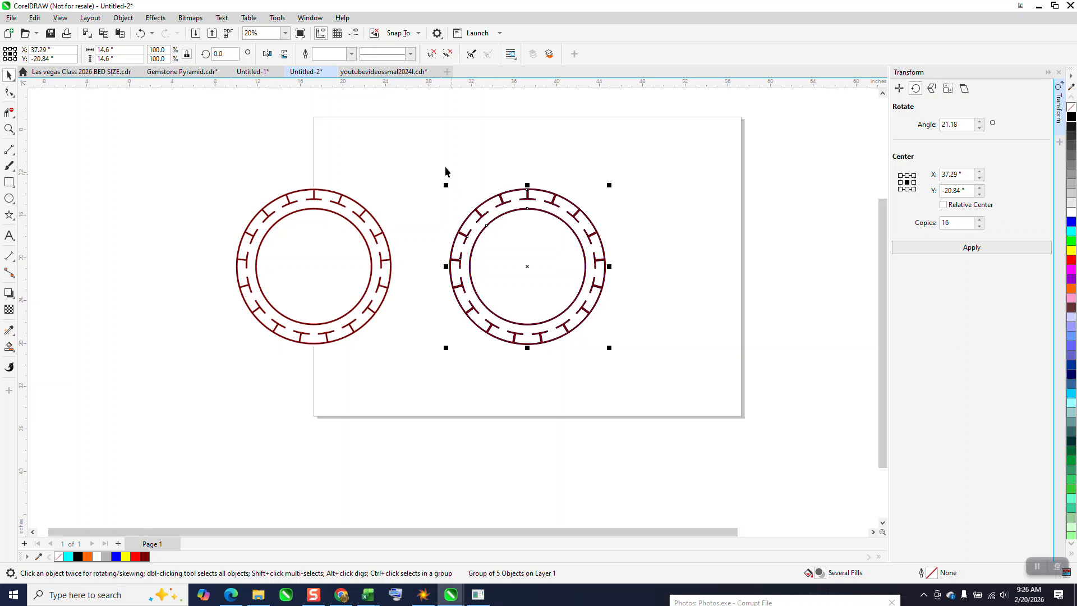
left_click_drag(433, 153, 642, 360)
left_click_drag(525, 266, 765, 203)
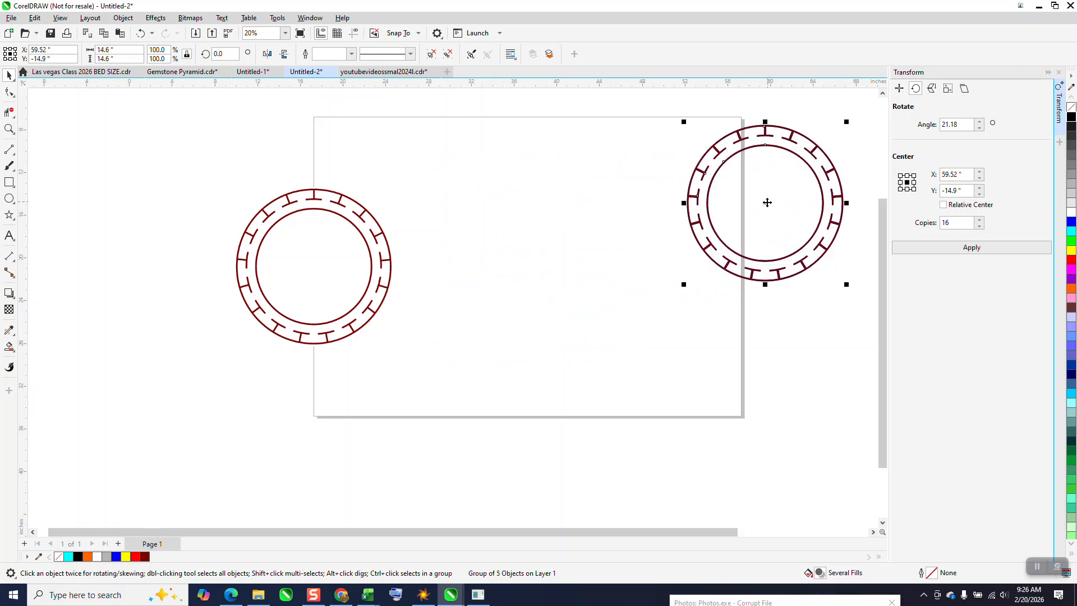
Draw a circle about 14.59" in diameter in the vacated spot and add concentric copies about 12.72" and 10.86" in diameter.
left_click(9, 198)
left_click_drag(607, 189, 468, 343)
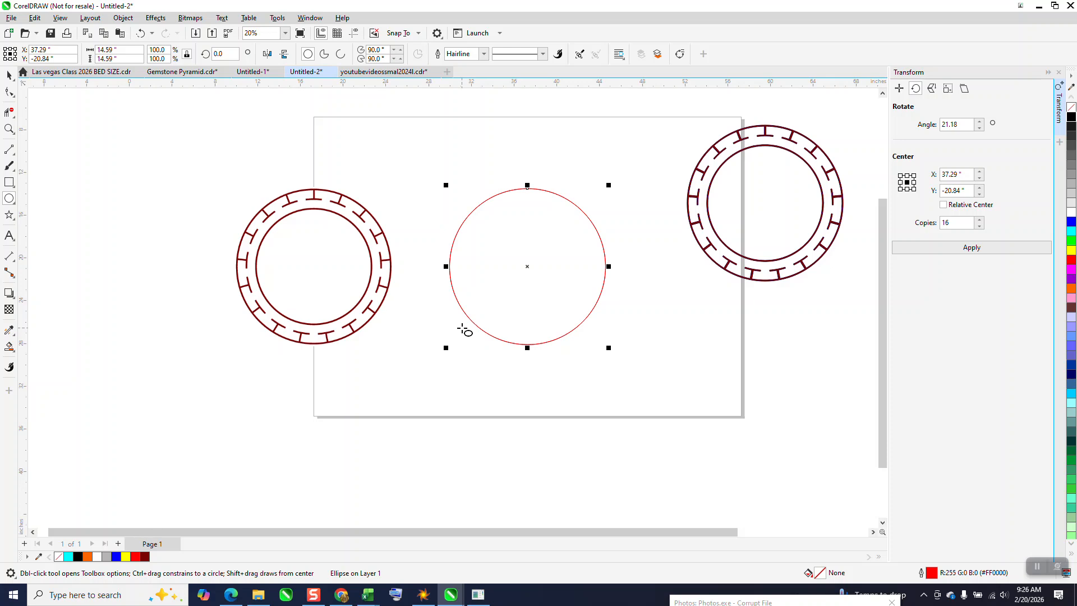
left_click_drag(609, 185, 599, 193)
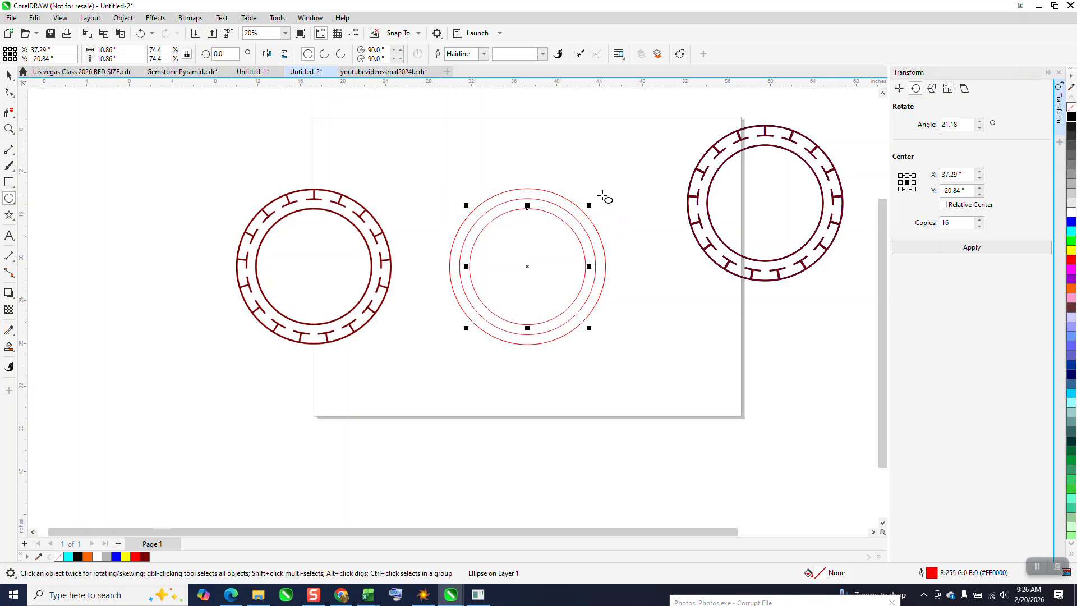
Select the three concentric red circles and set their outline width to 12 pt.
left_click(9, 75)
left_click_drag(389, 153, 624, 347)
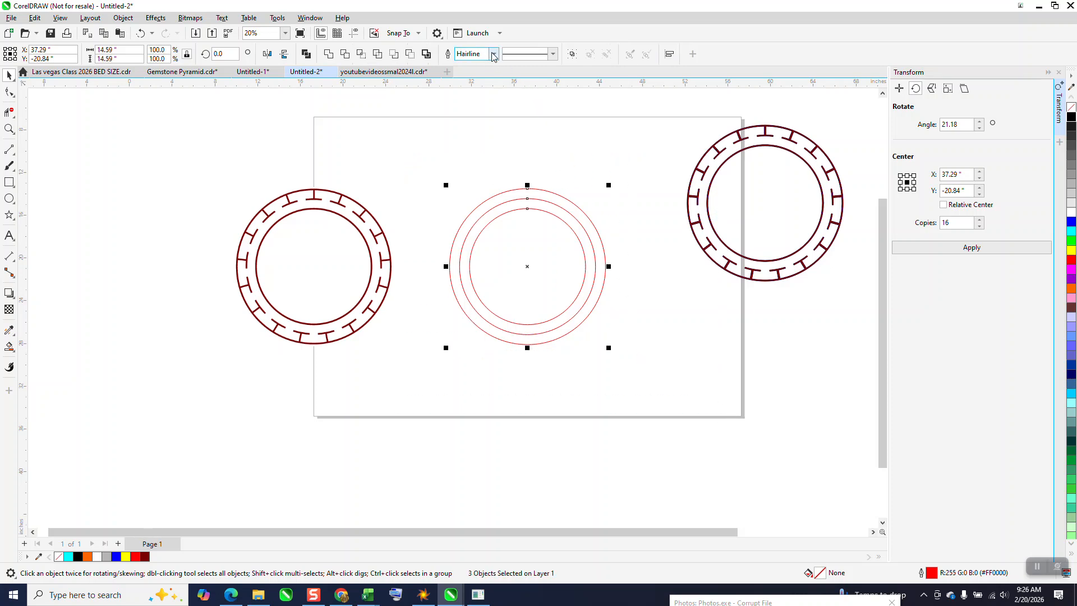
left_click(493, 54)
left_click(474, 150)
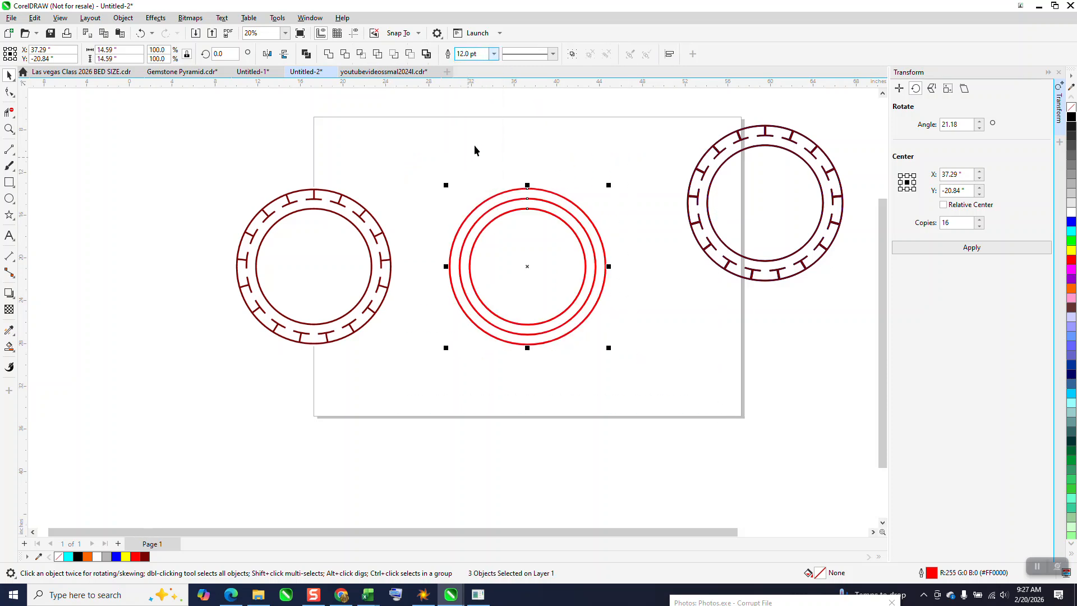
Apply a long-dash line style to the middle circle's outline.
left_click(542, 200)
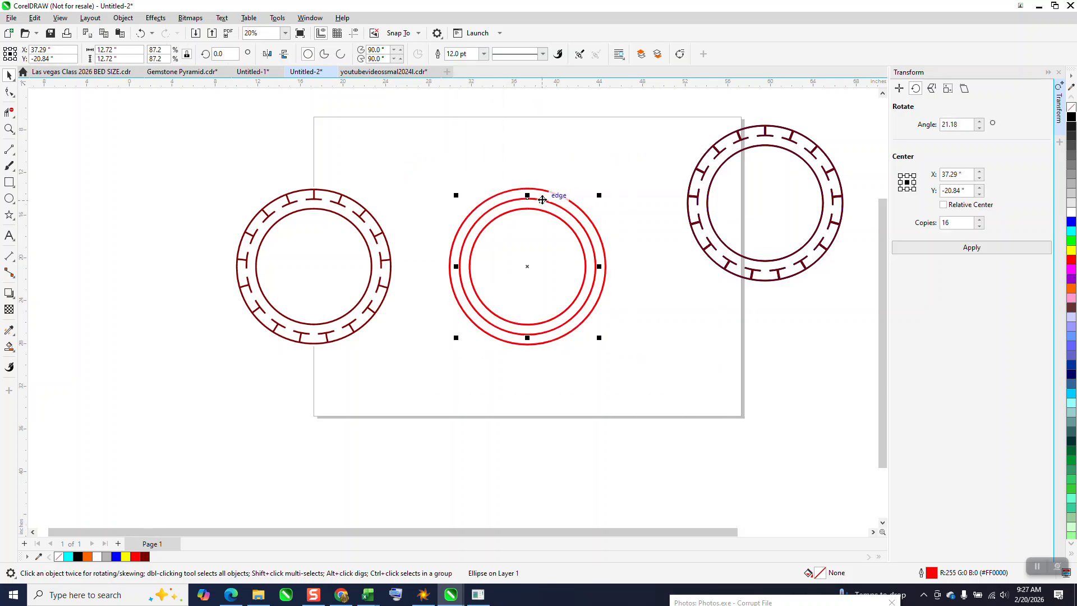
key("F12")
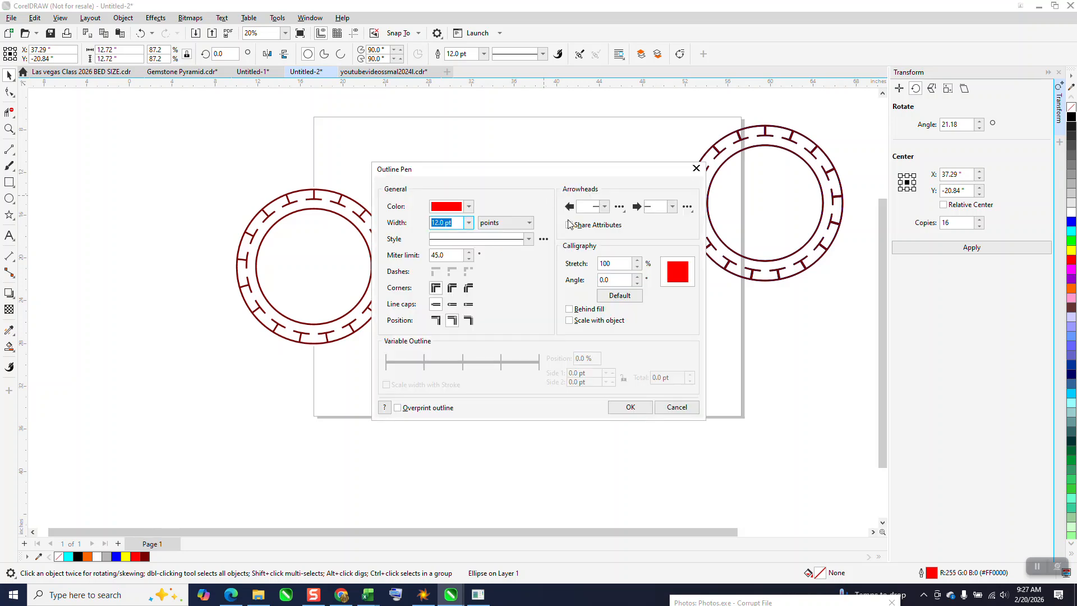
left_click(530, 240)
left_click_drag(539, 259, 540, 309)
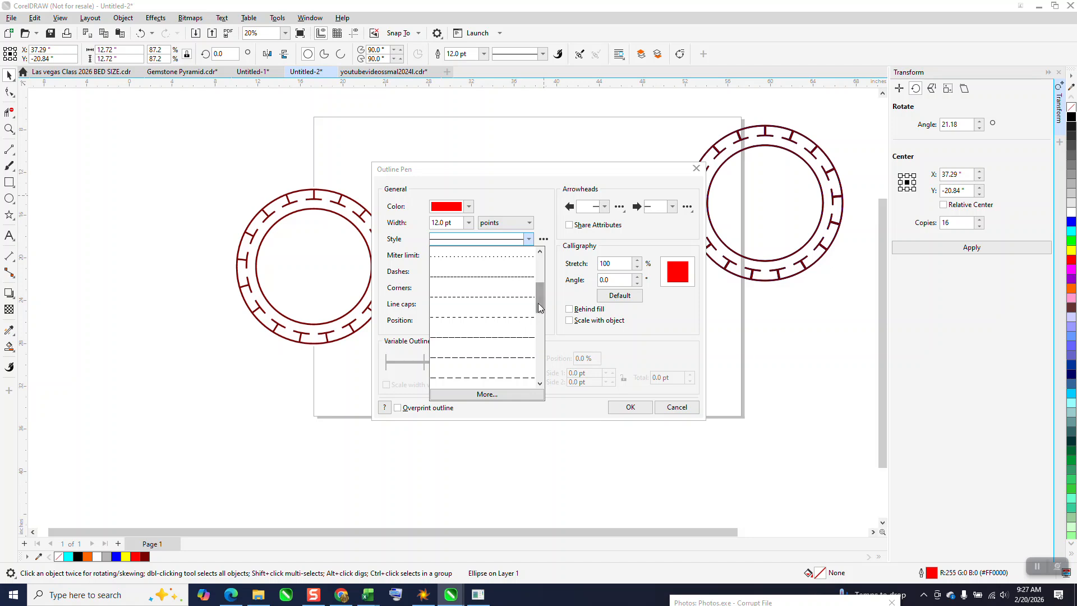
left_click(504, 361)
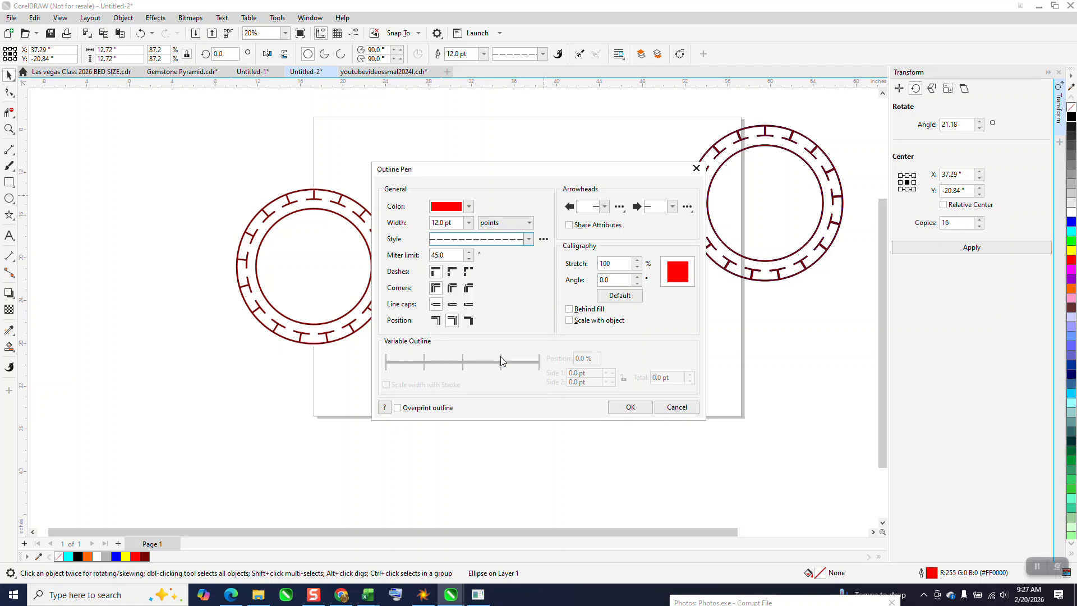
left_click(617, 405)
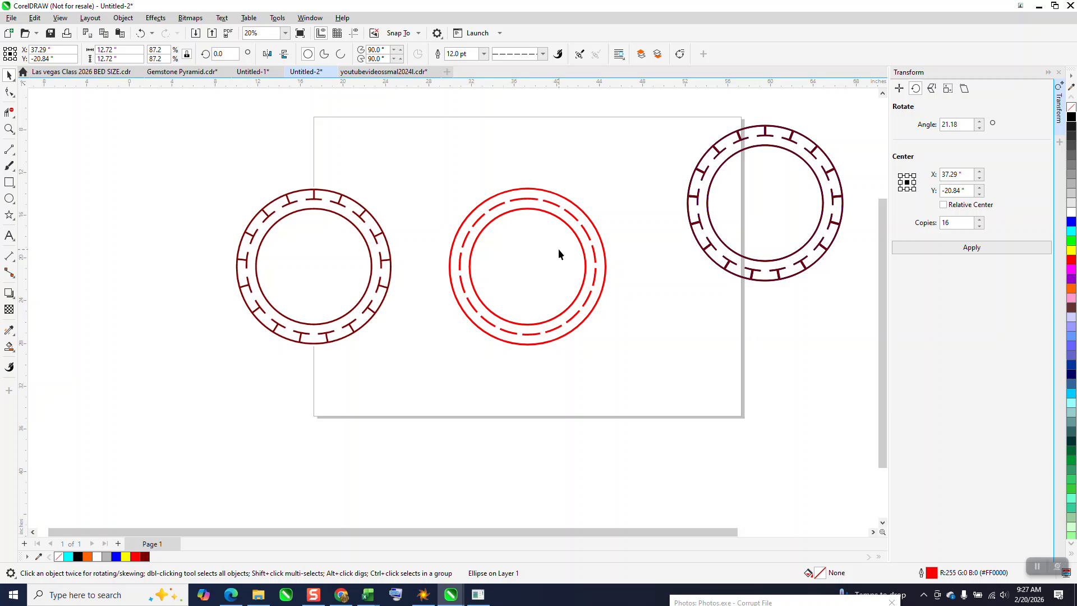
Set the middle circle's outline to use fixed dashes.
left_click(9, 129)
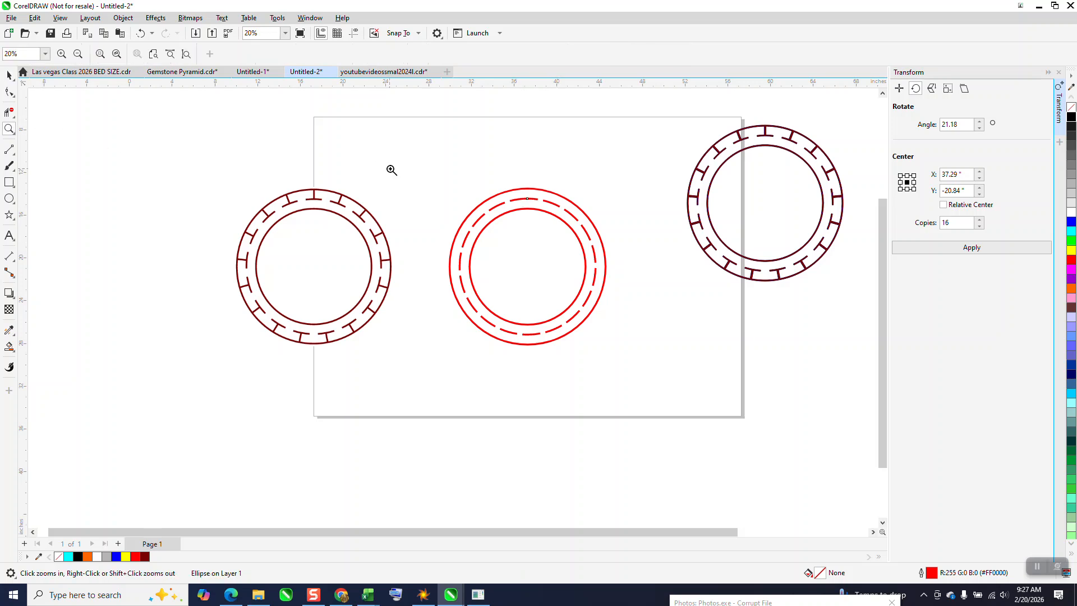
left_click_drag(391, 170, 634, 368)
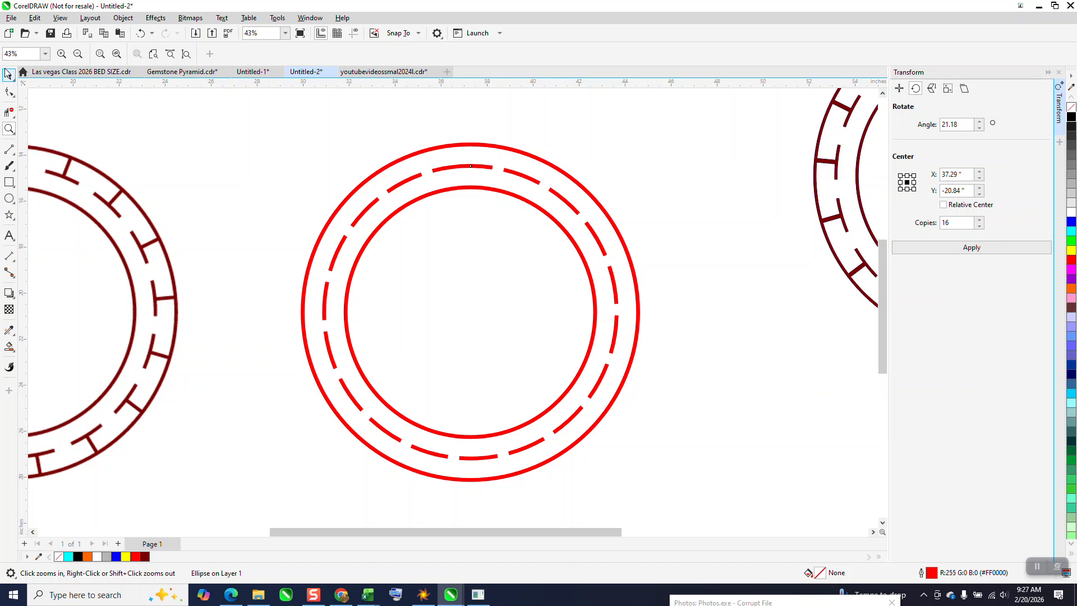
left_click(8, 73)
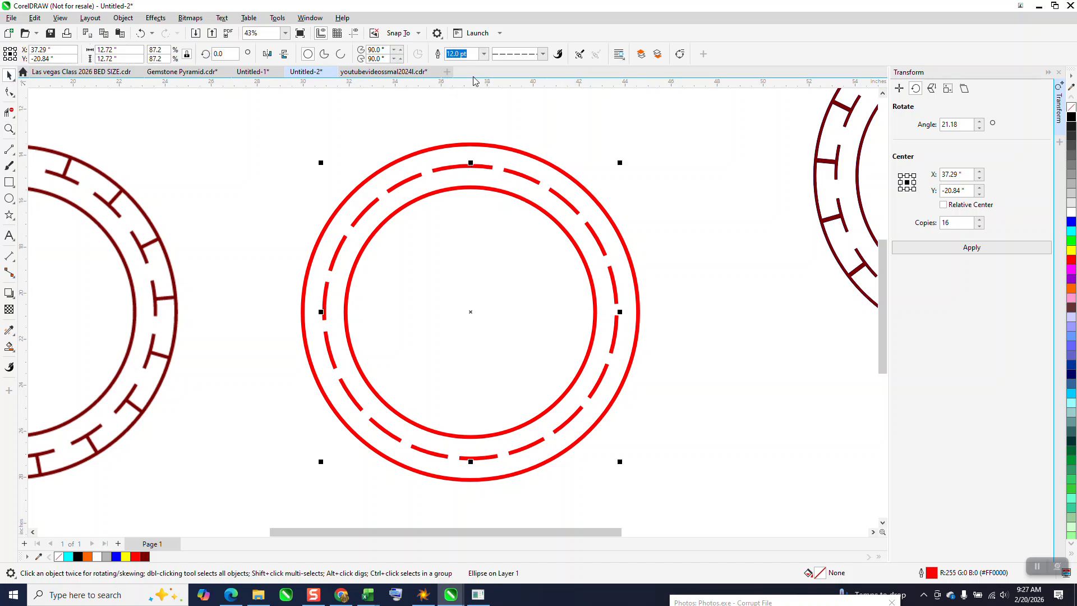
key("F12")
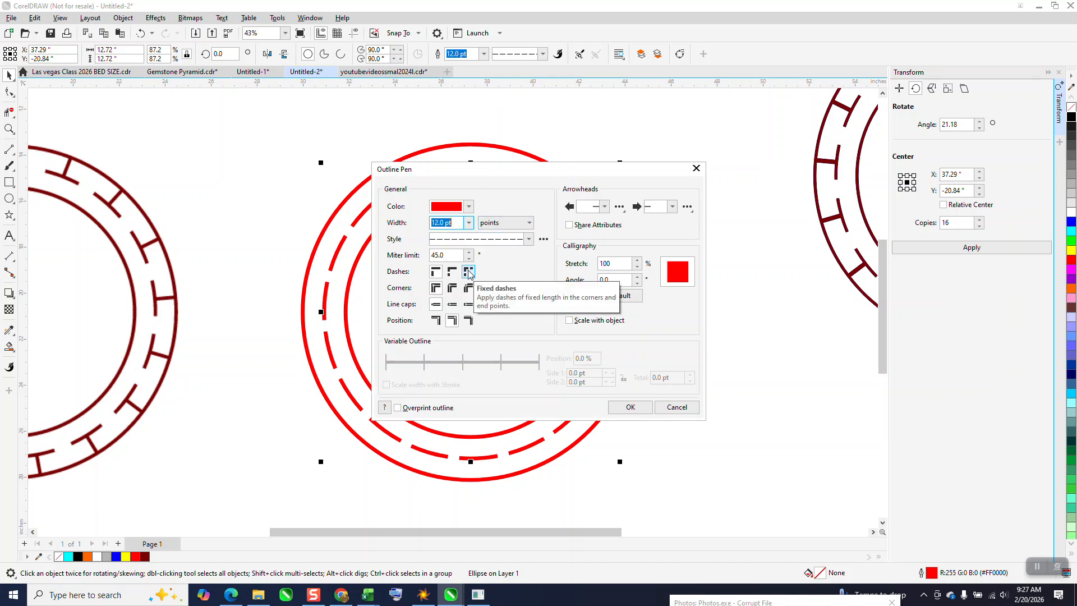
left_click(469, 273)
left_click(628, 407)
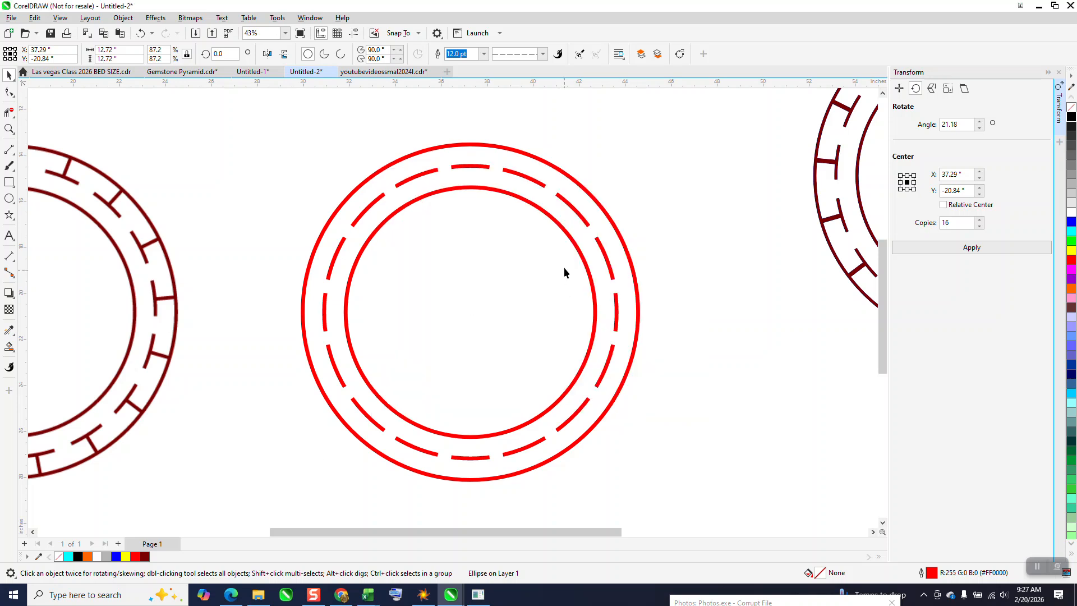
Select the middle red circle and examine the dashes along its upper arc up close.
left_click(479, 181)
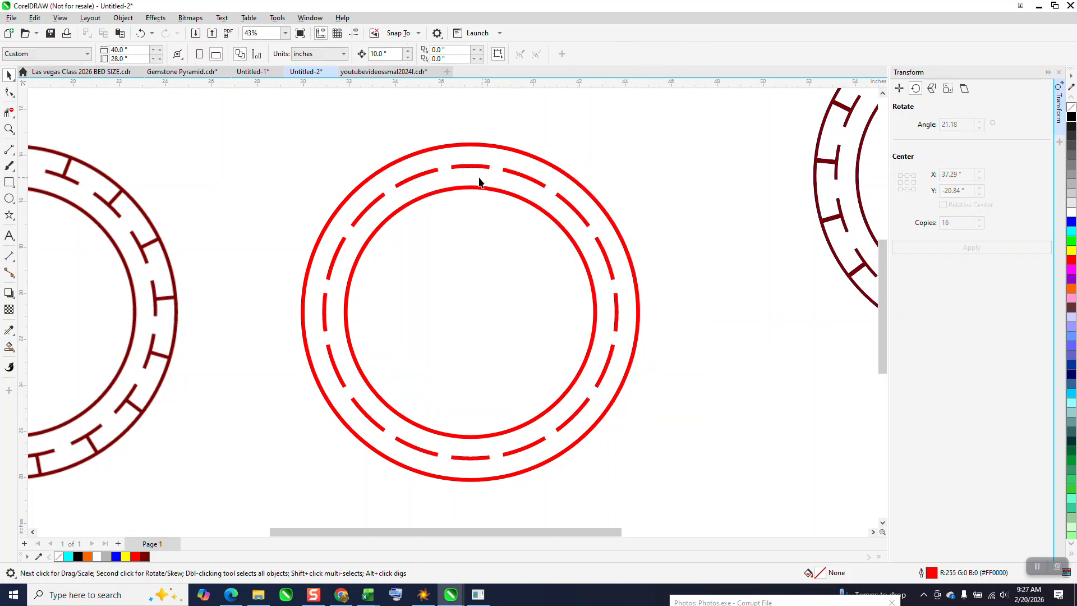
left_click(477, 167)
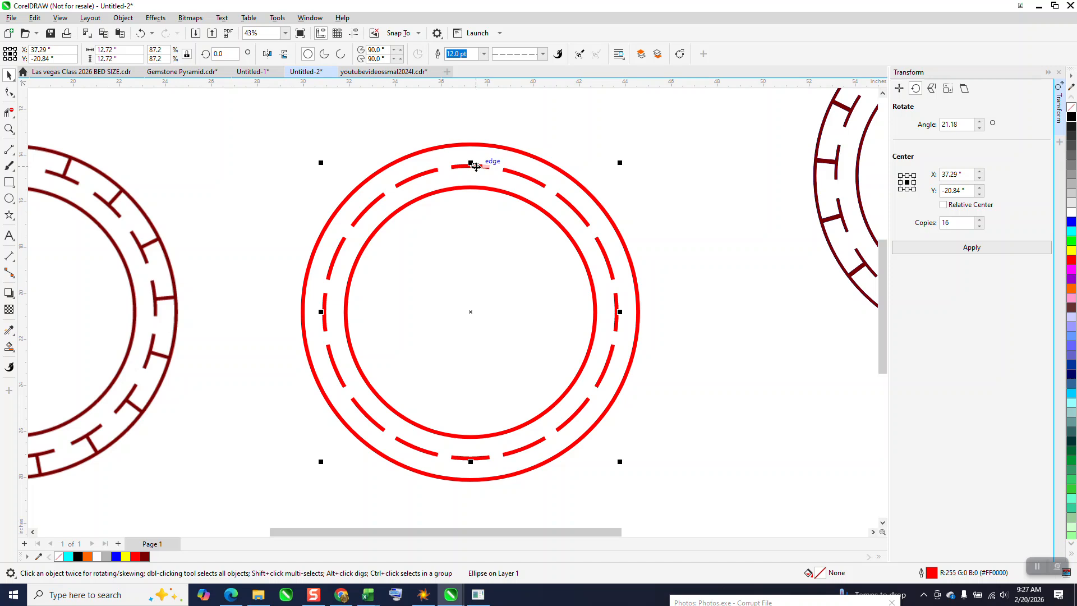
left_click(9, 129)
left_click_drag(386, 139, 540, 221)
Delete the three concentric red circles and move the bitmap ring beside the vector ring, centred at about X 40.8", Y -15.4".
scroll(539, 221, "down", 4)
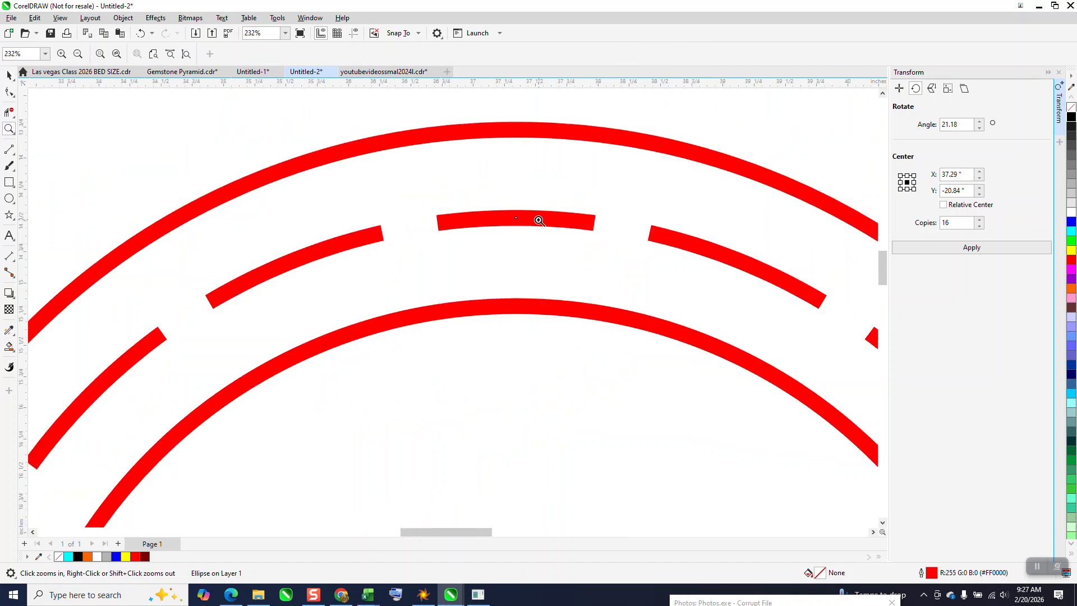
scroll(407, 234, "down", 3)
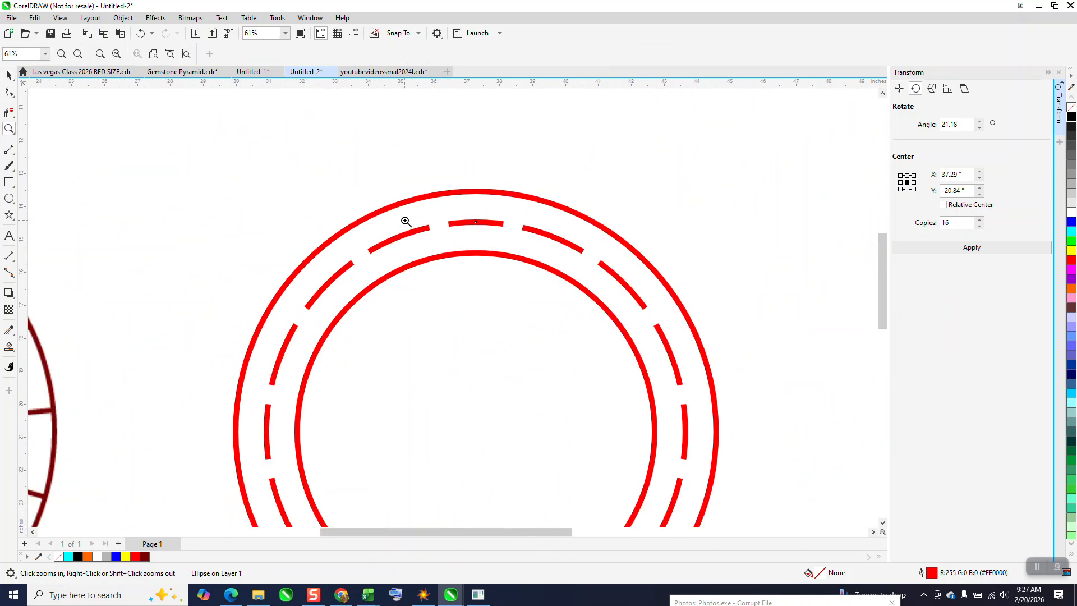
scroll(406, 218, "down", 3)
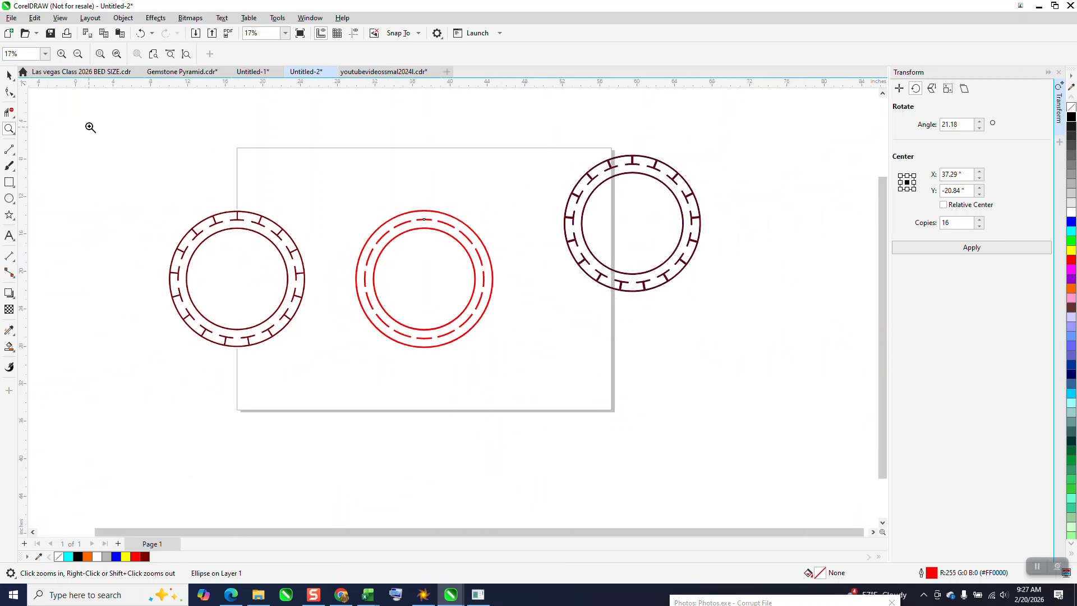
left_click(9, 75)
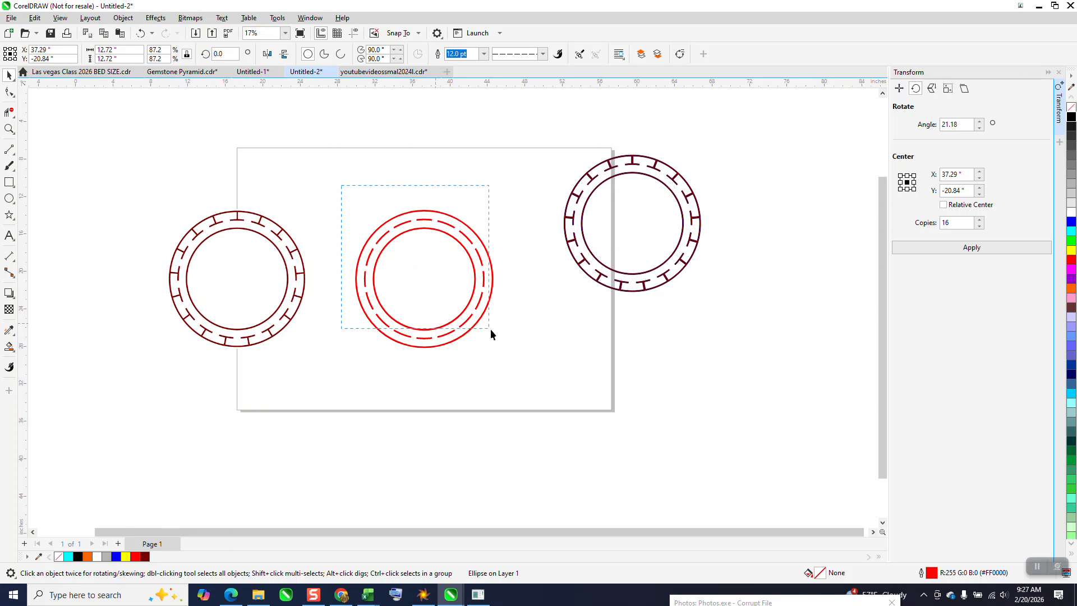
key("Delete")
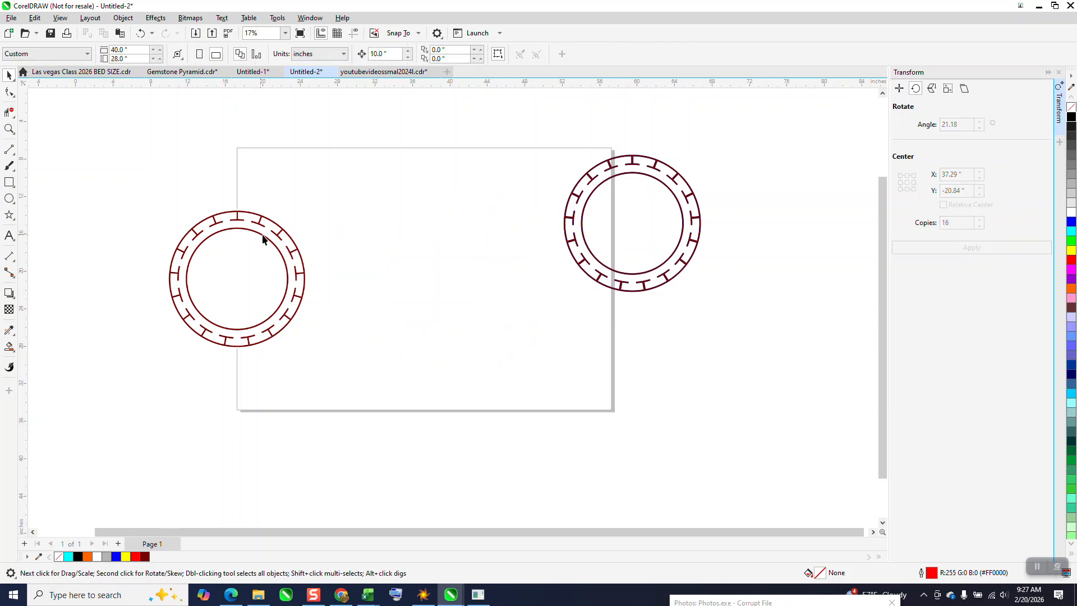
left_click_drag(263, 238, 483, 187)
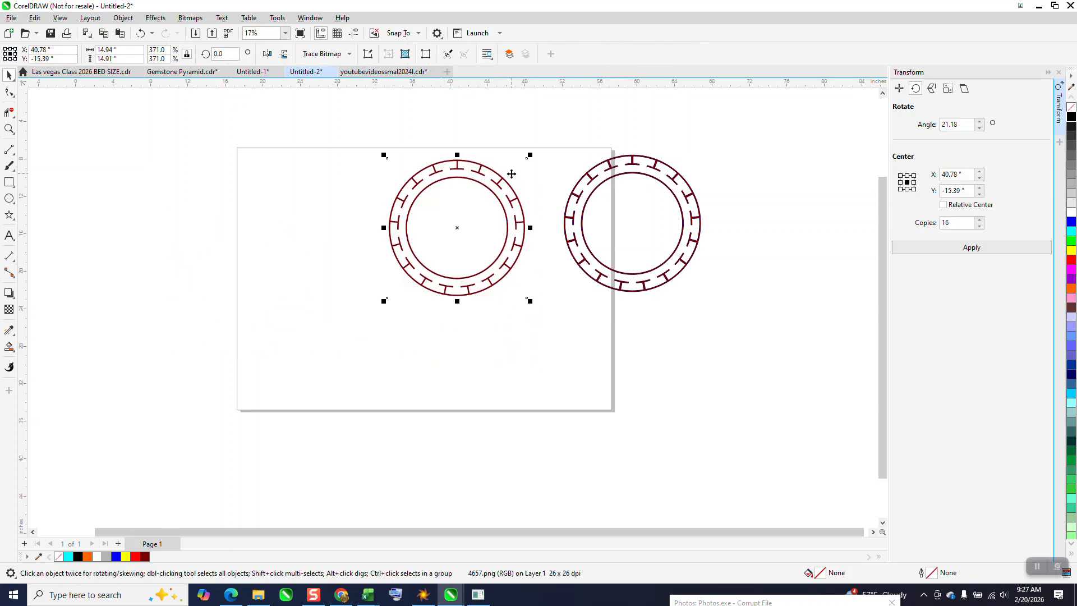